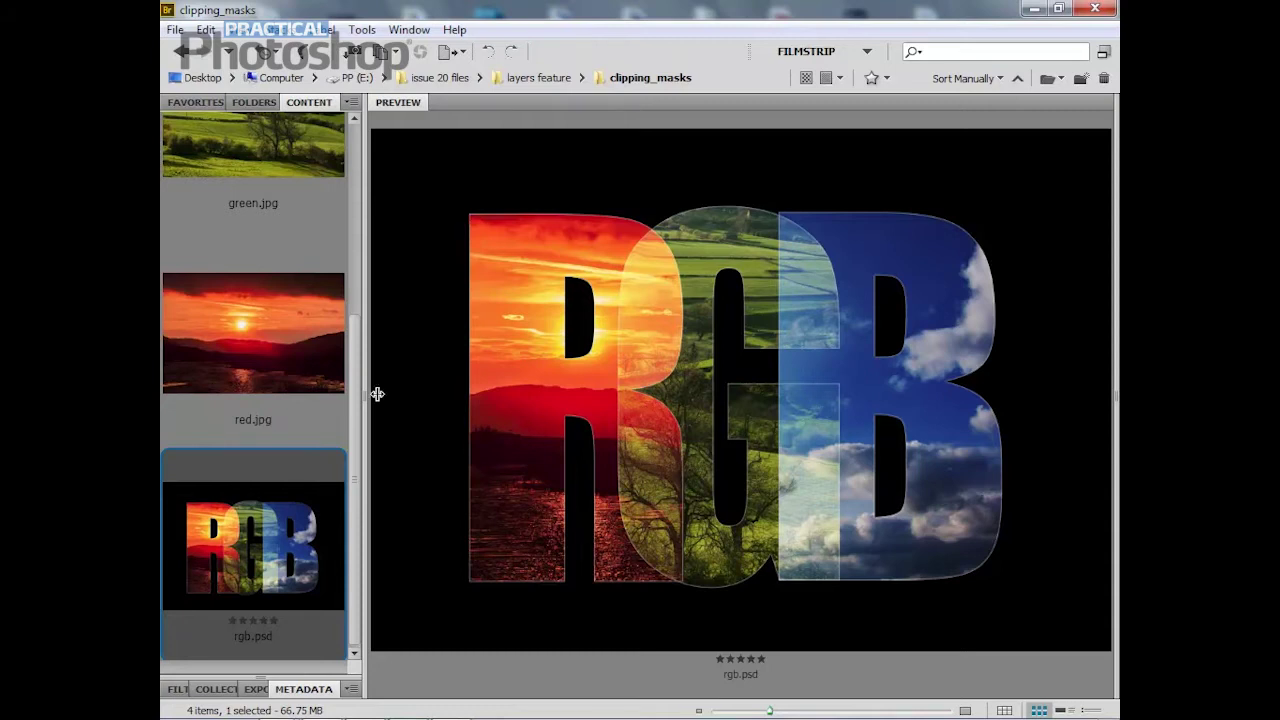
Step: Preview the red.jpg, green.jpg and blue.jpg photos and the finished rgb.psd in Bridge
click(305, 350)
drag(351, 354, 349, 226)
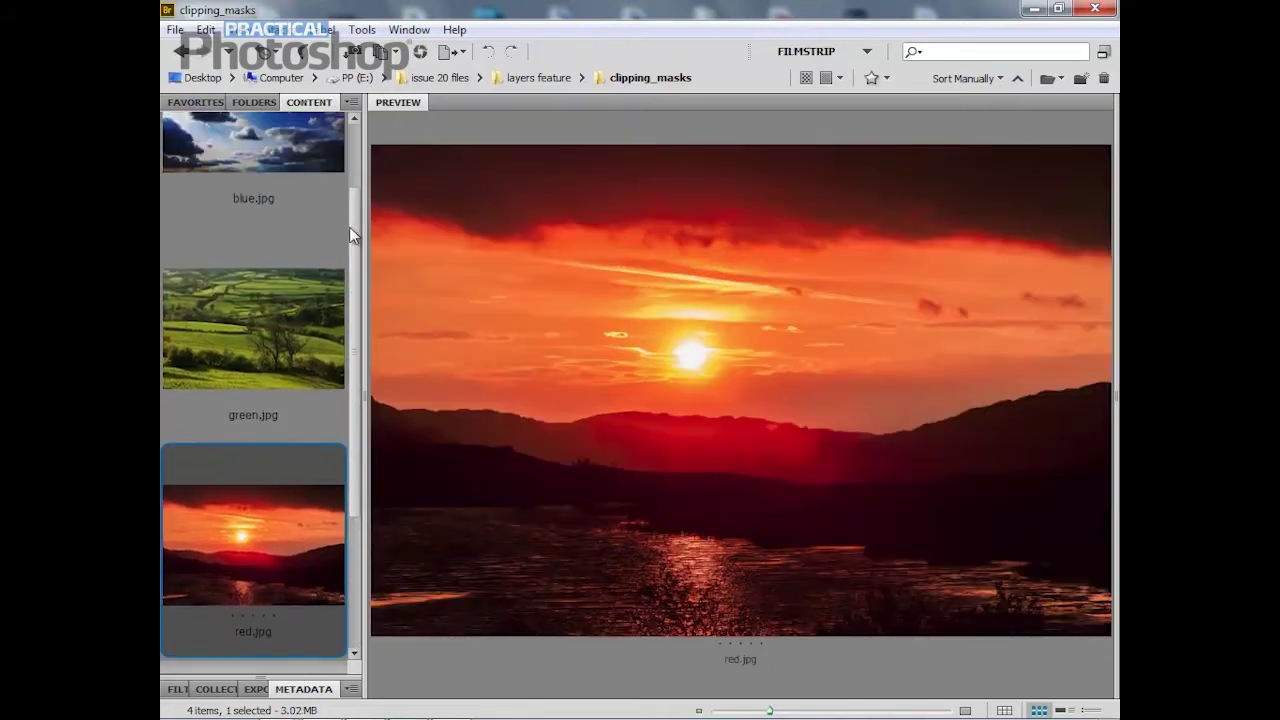
click(273, 350)
drag(351, 343, 351, 279)
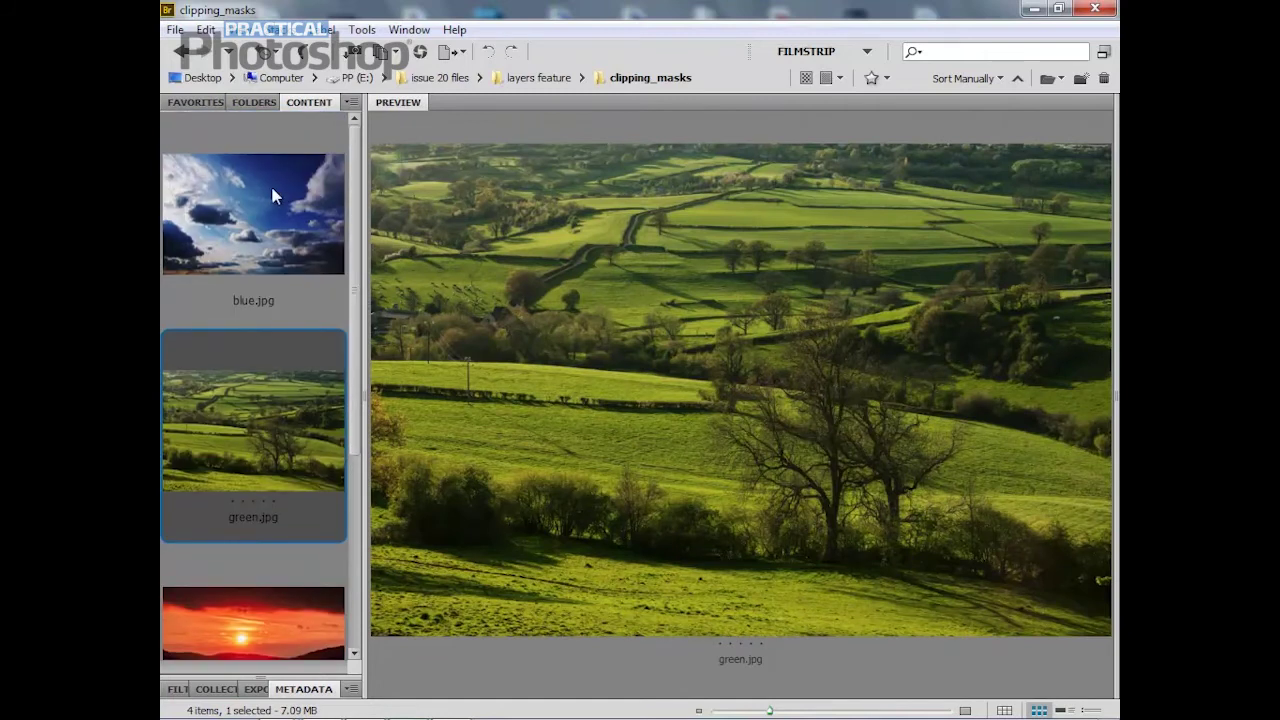
click(262, 200)
drag(353, 184, 343, 416)
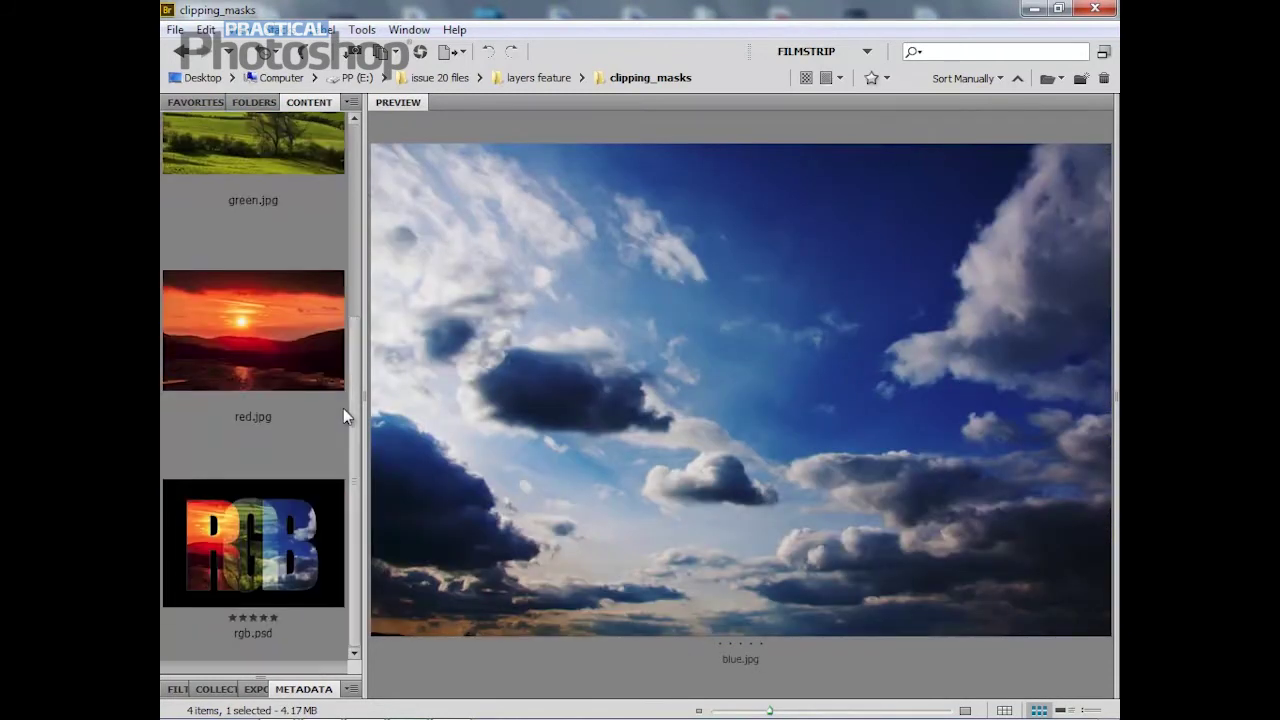
click(248, 525)
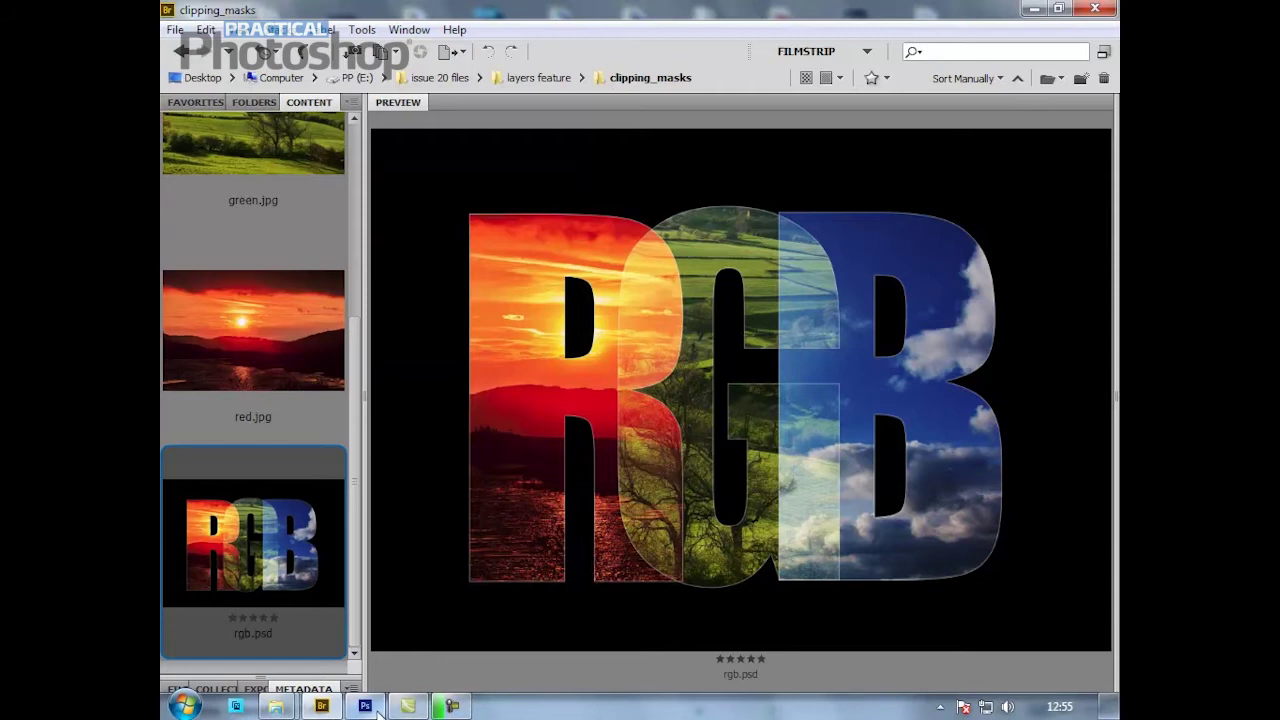
Step: Create a new A4 document in Photoshop and rotate it 90° clockwise to landscape
click(366, 706)
click(212, 12)
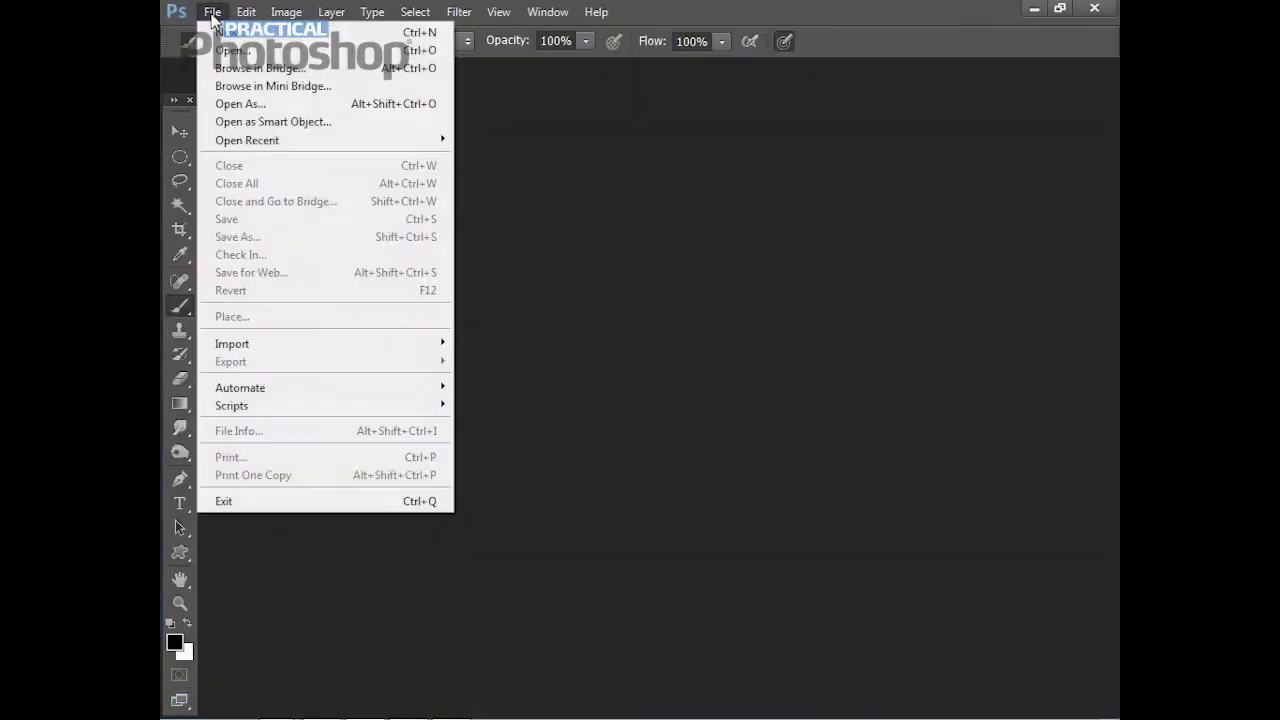
click(222, 33)
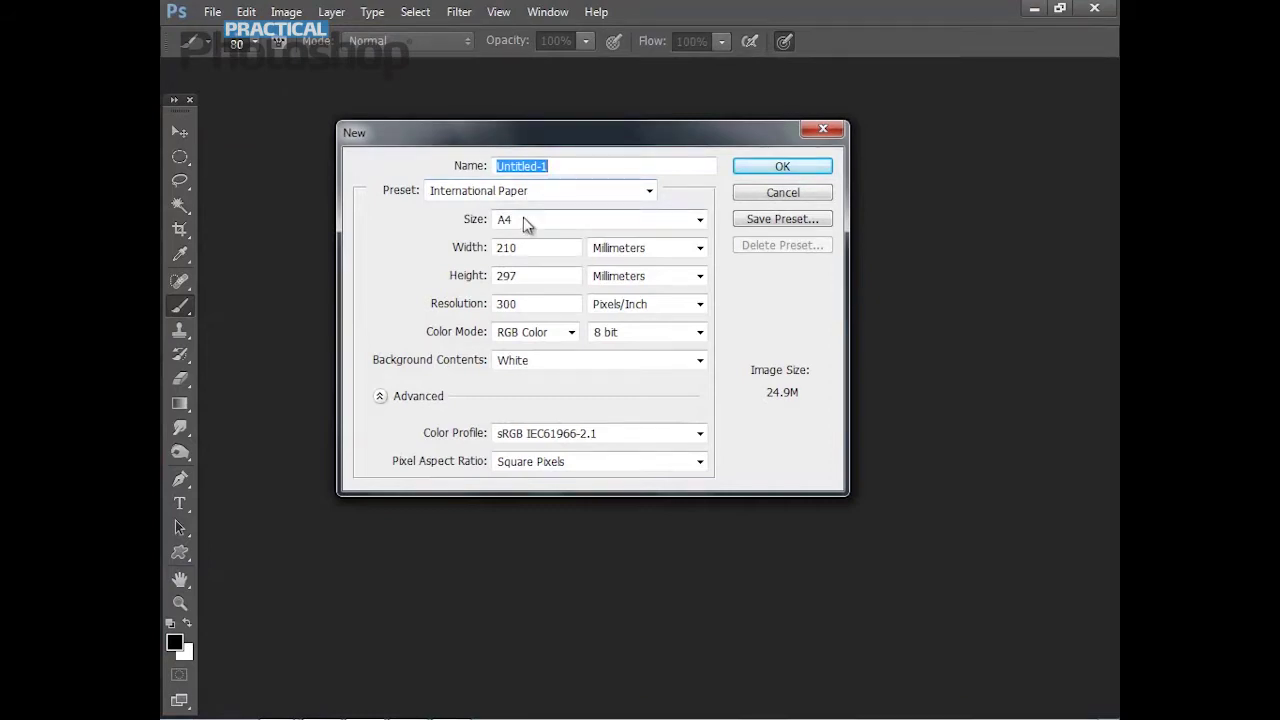
click(752, 170)
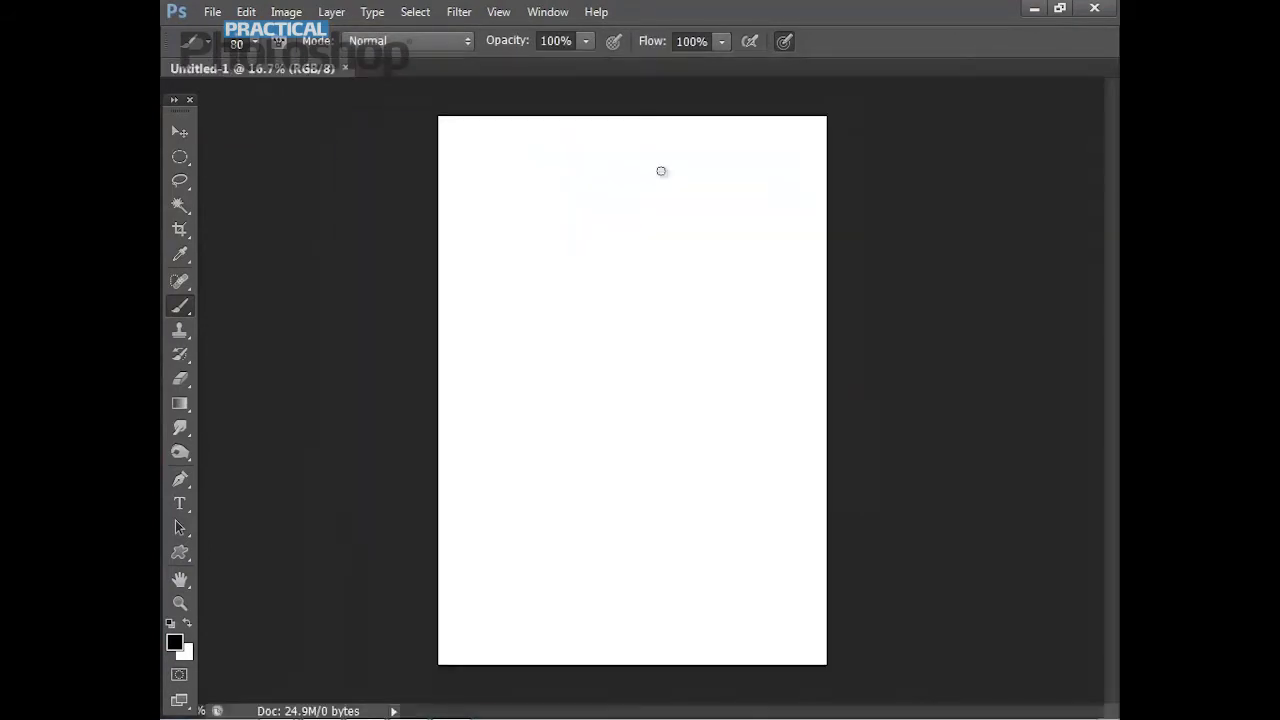
click(285, 12)
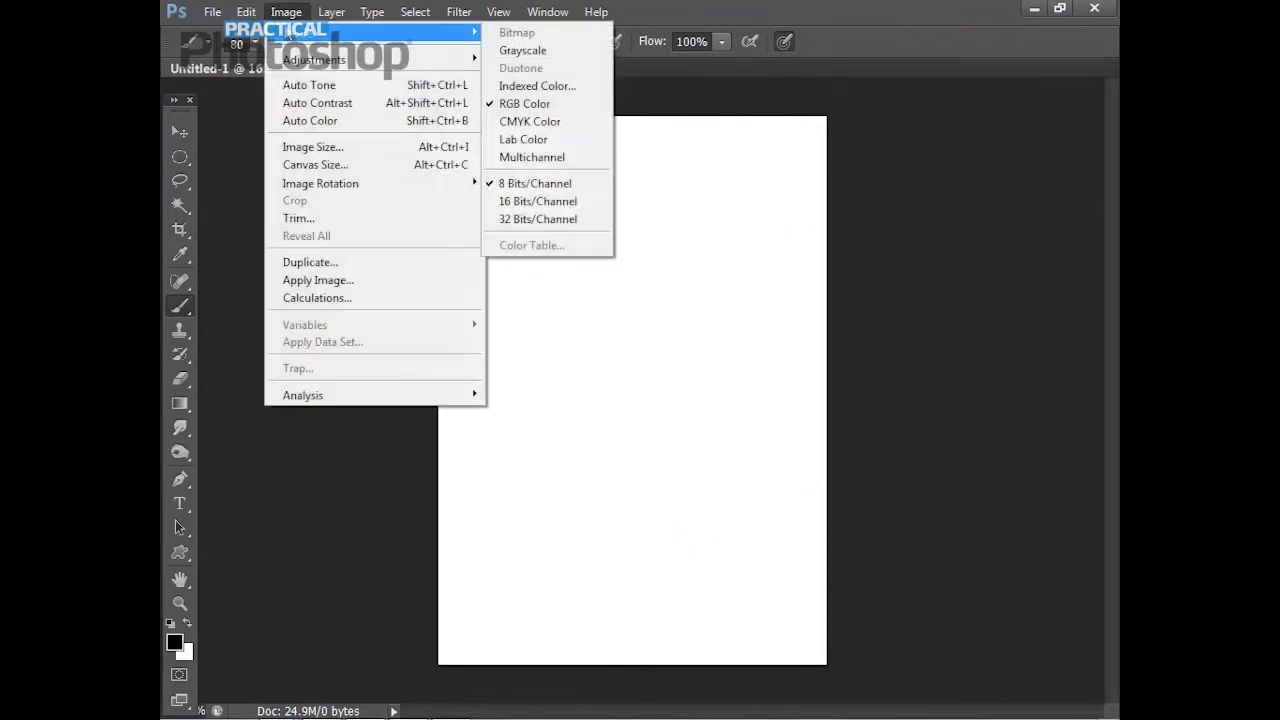
mouse_move(383, 186)
click(529, 198)
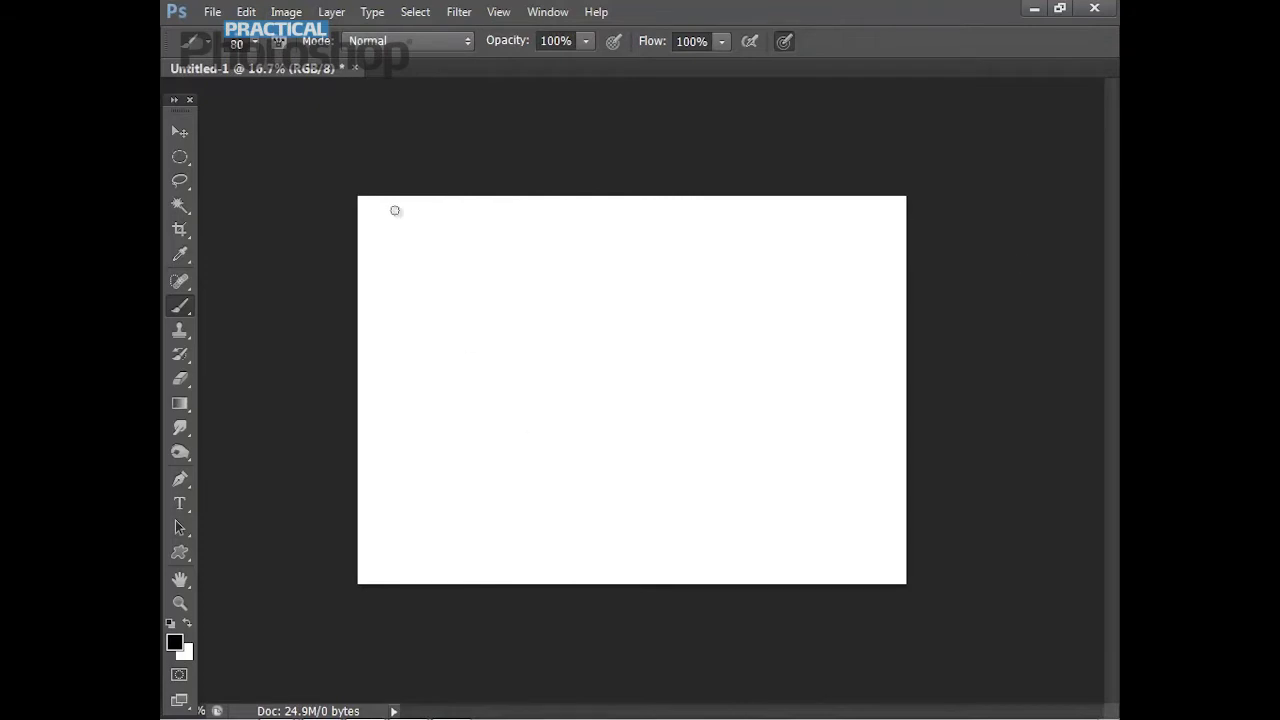
Step: Fill the whole canvas with black
click(246, 11)
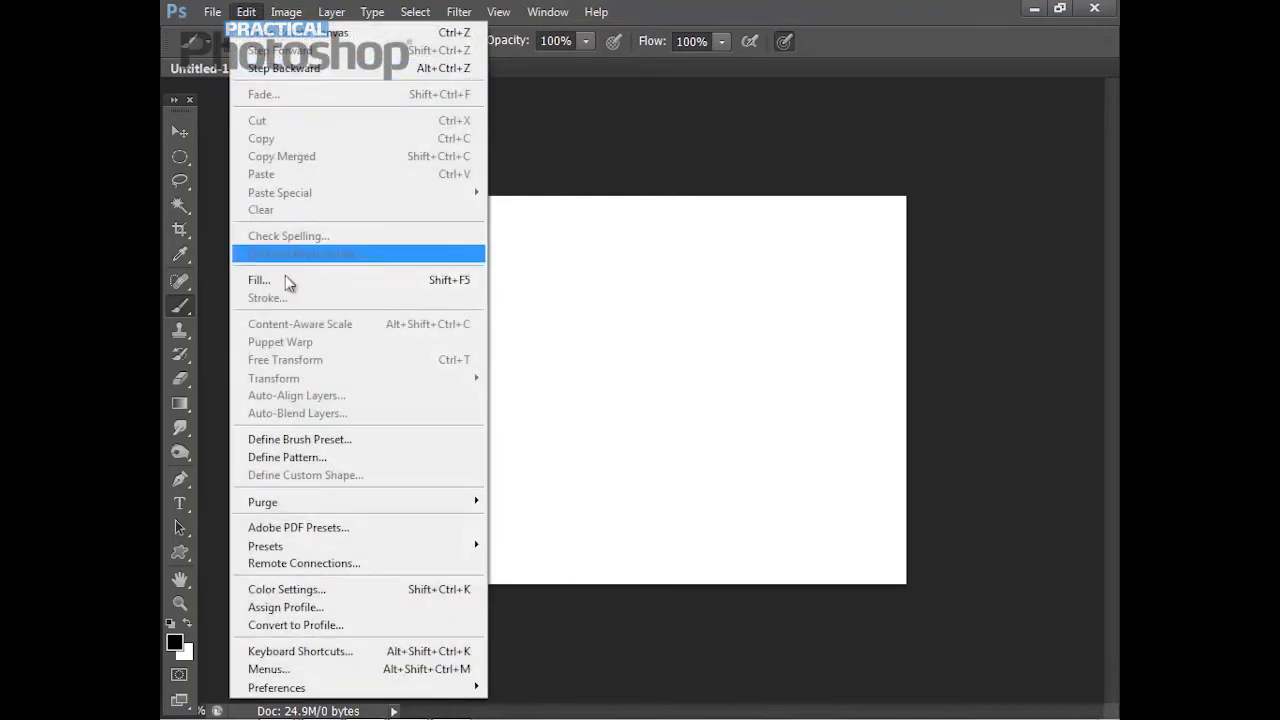
click(286, 279)
click(586, 210)
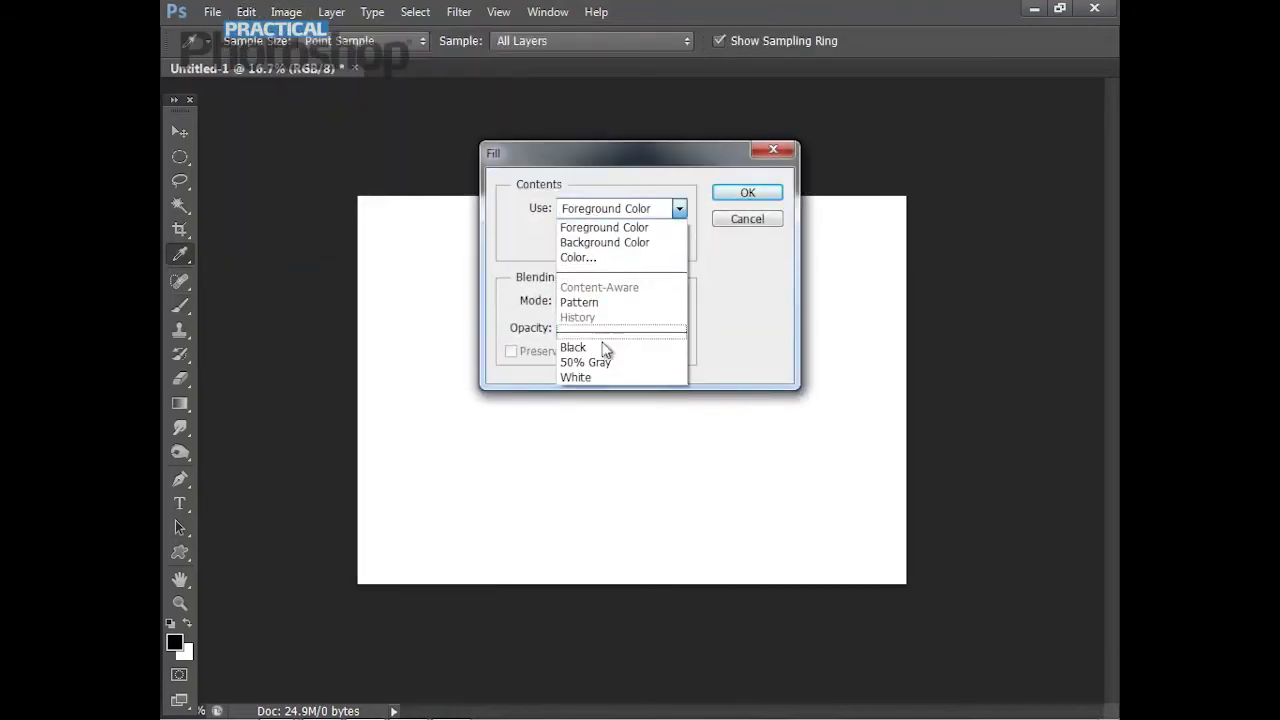
click(588, 348)
click(747, 192)
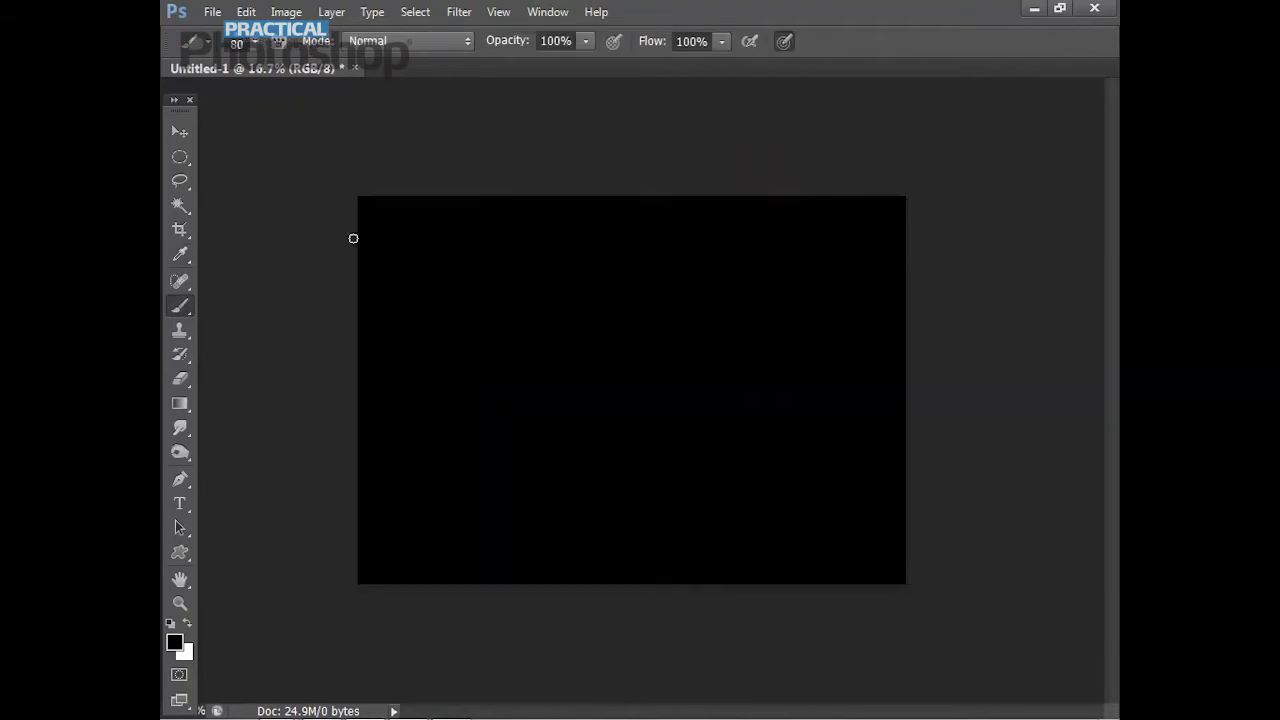
Step: Fit the canvas on screen and show the Layers panel
key(v)
key(ctrl+0)
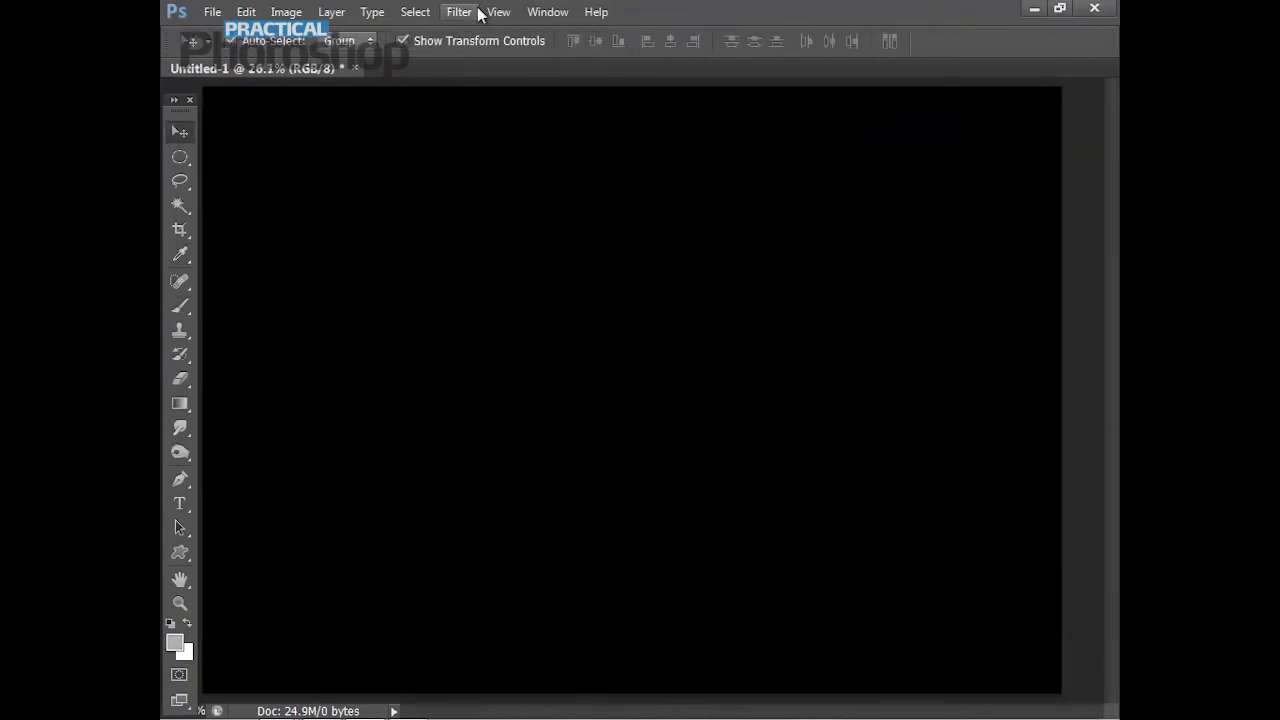
click(547, 11)
click(562, 335)
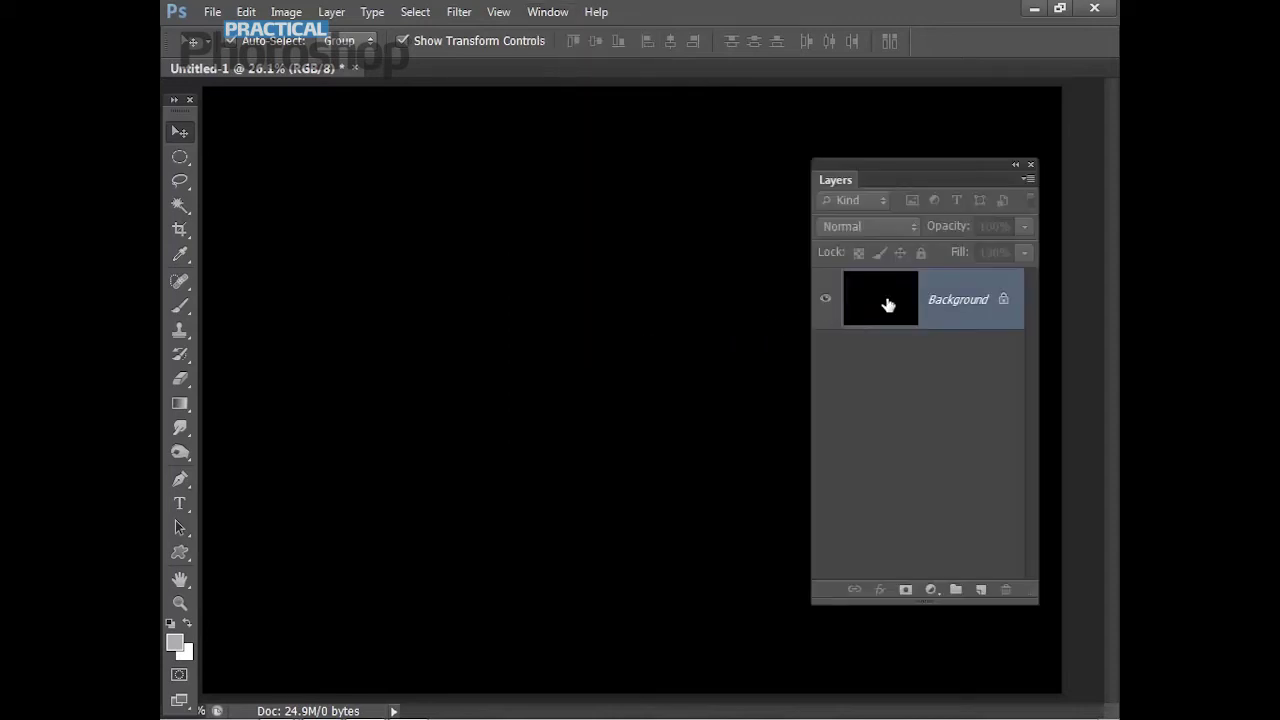
Step: Type a large grey letter R in Impact 444 pt on the canvas's left side
click(180, 505)
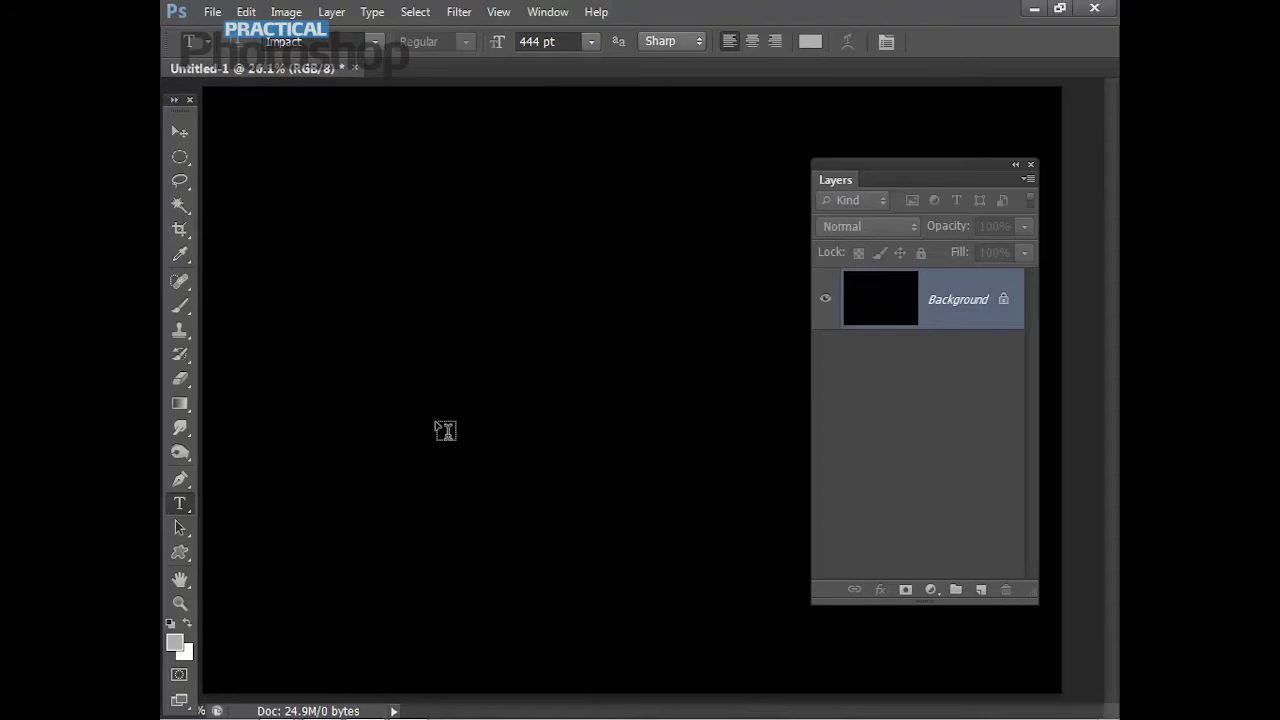
click(341, 450)
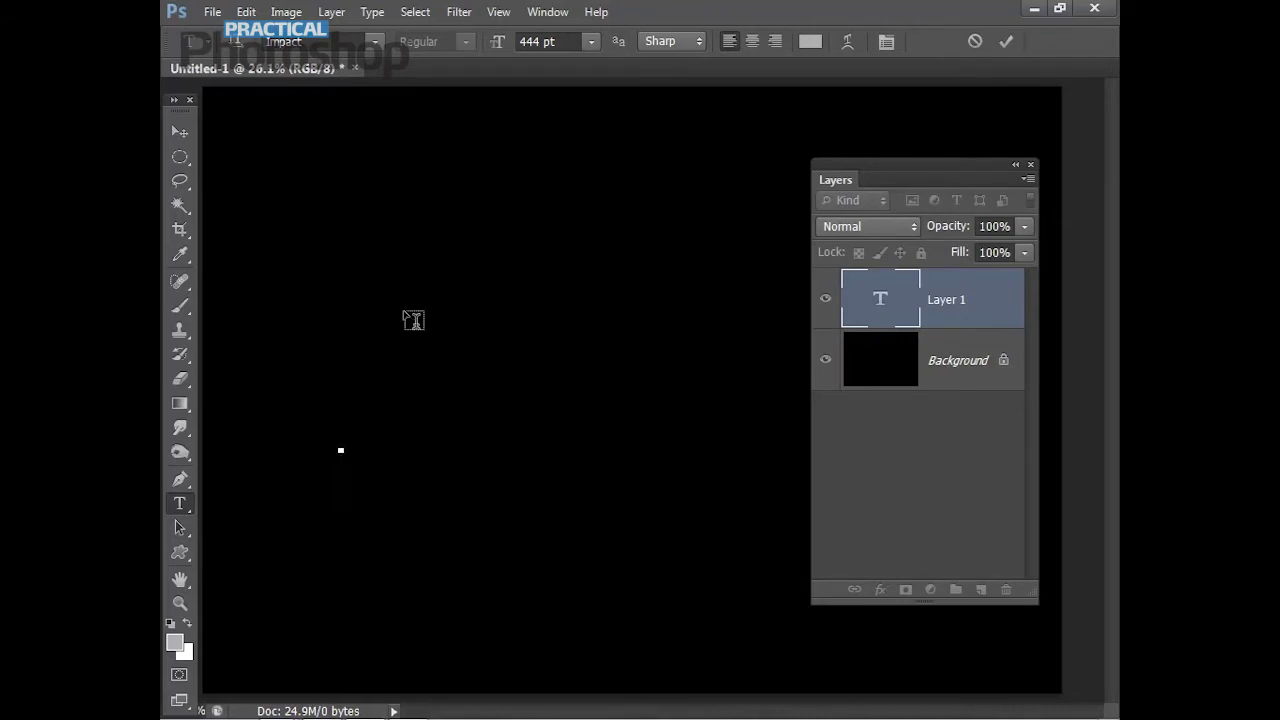
text(R)
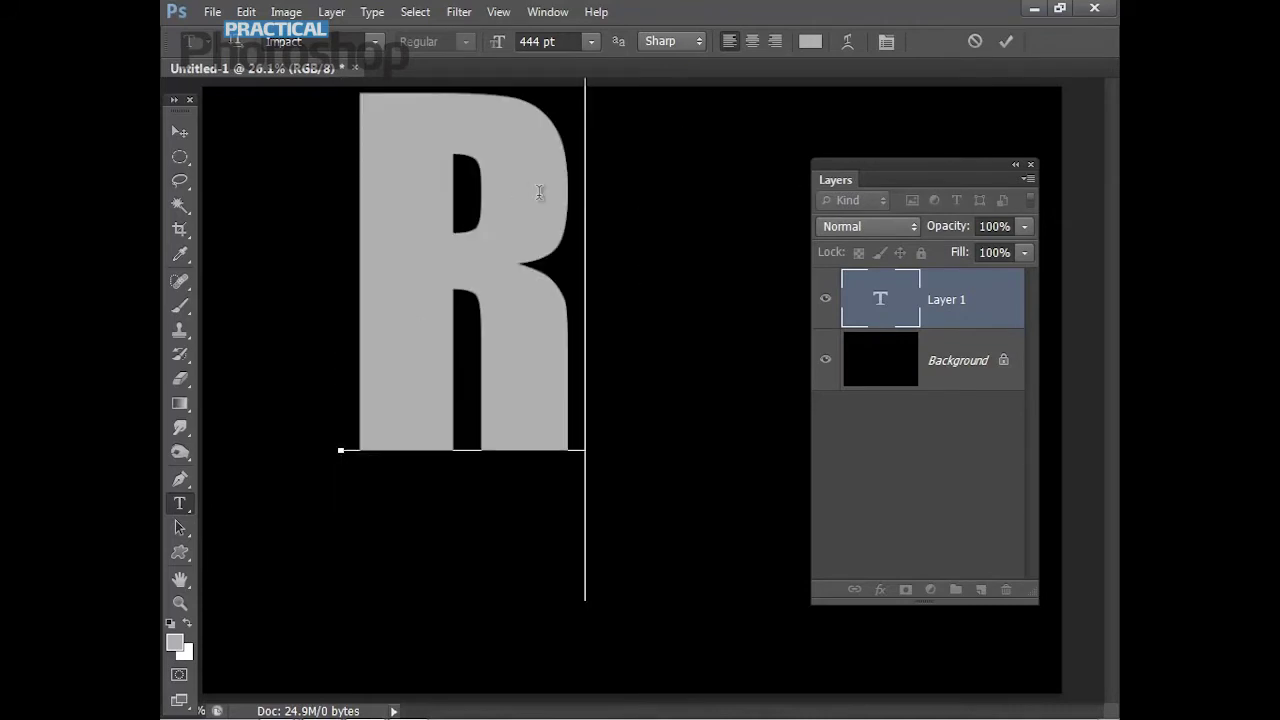
Step: Move the R down-left, scale it up to about 116.6%, and nudge it into place
click(178, 133)
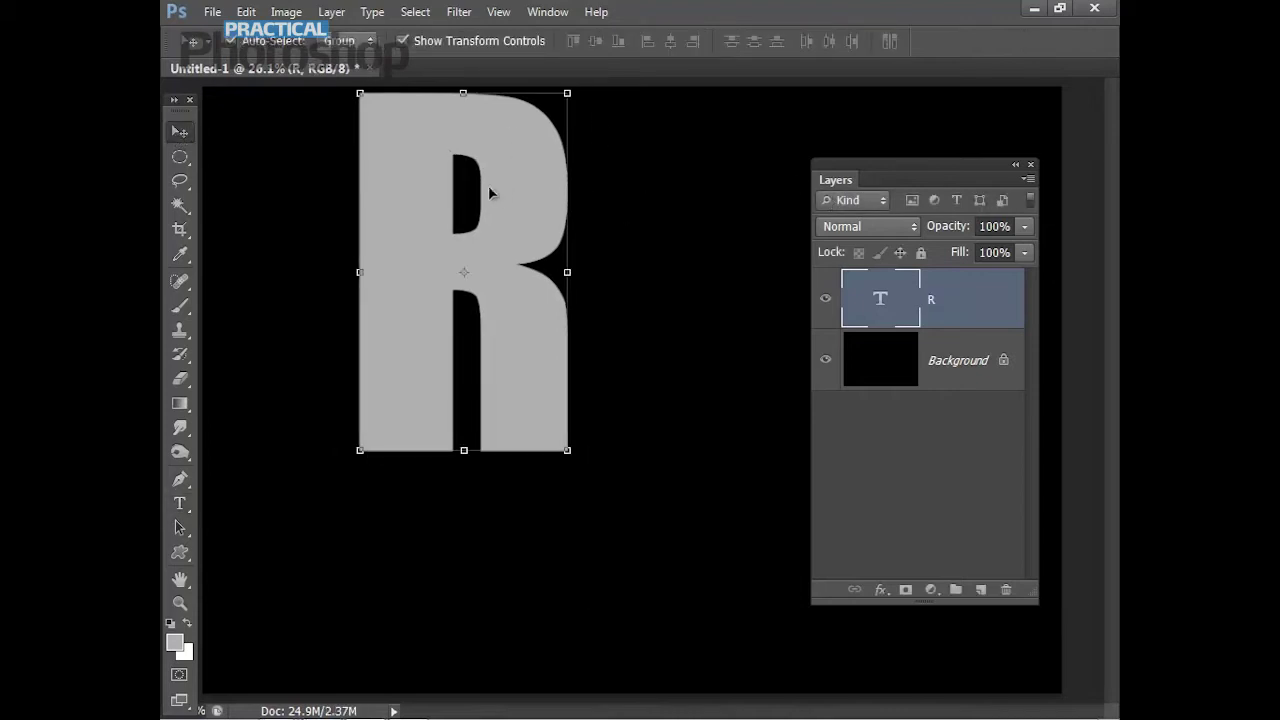
drag(501, 147, 407, 285)
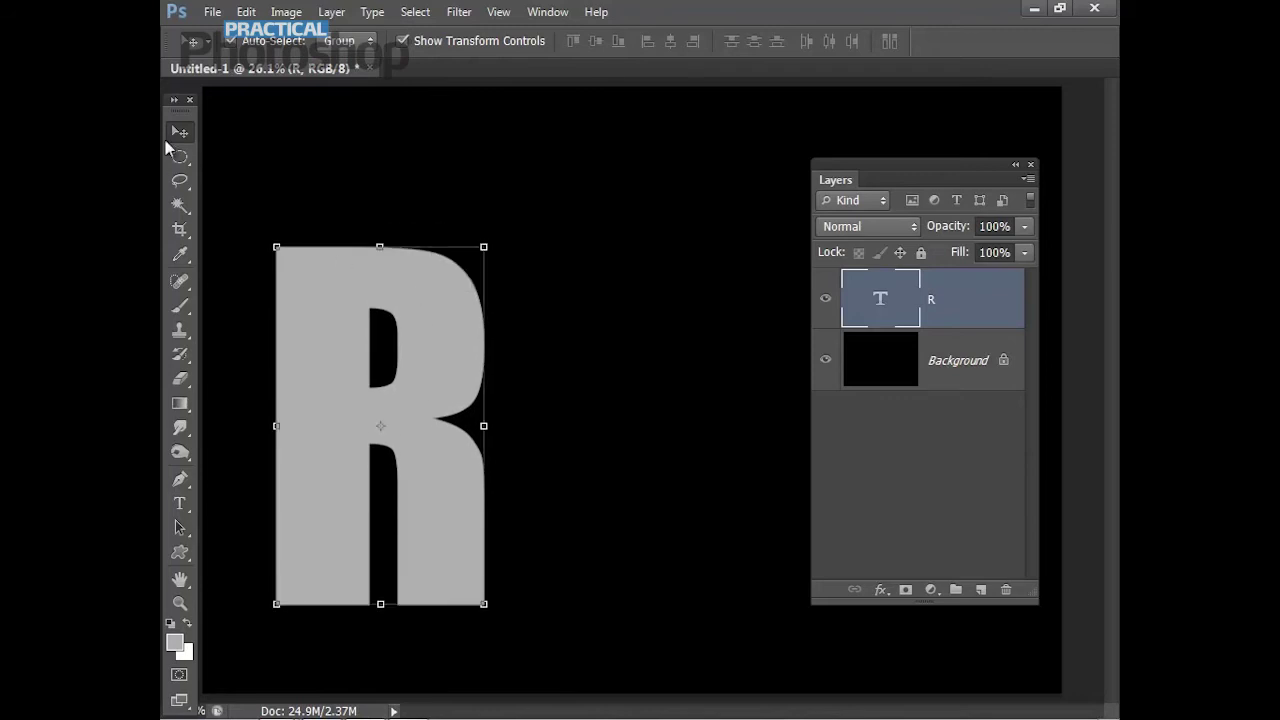
click(483, 246)
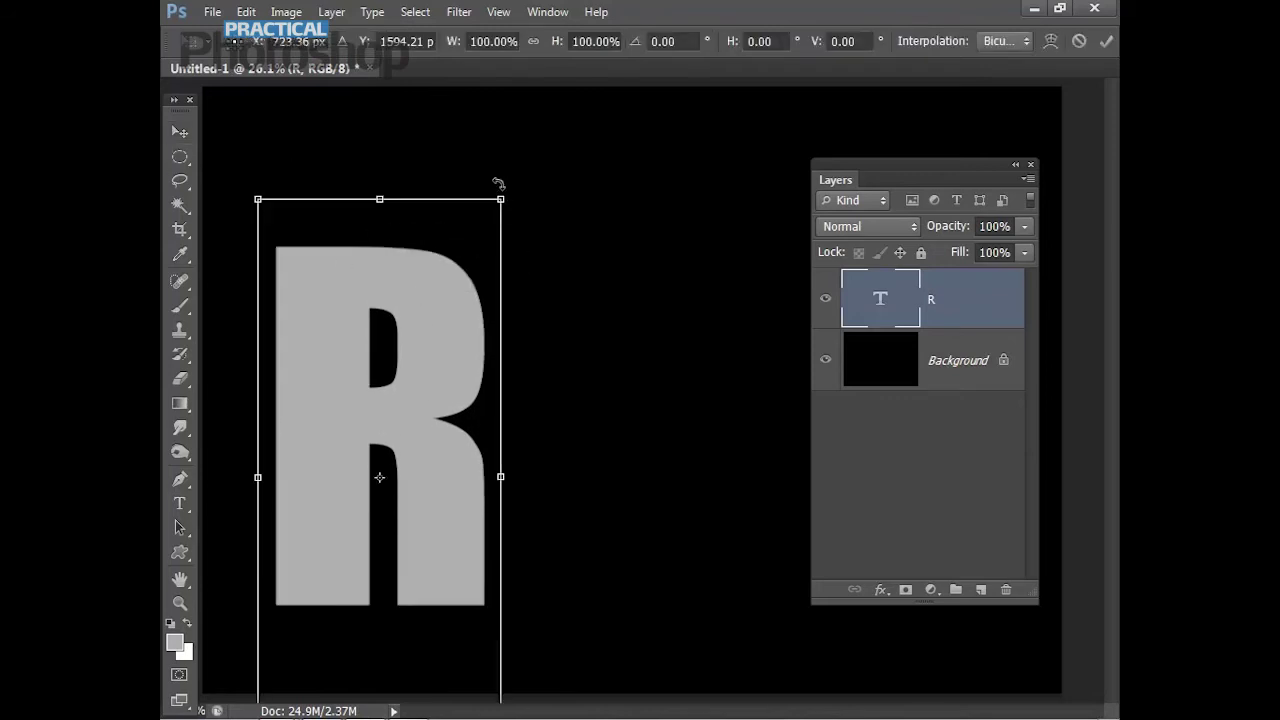
drag(514, 195, 542, 107)
key(Return)
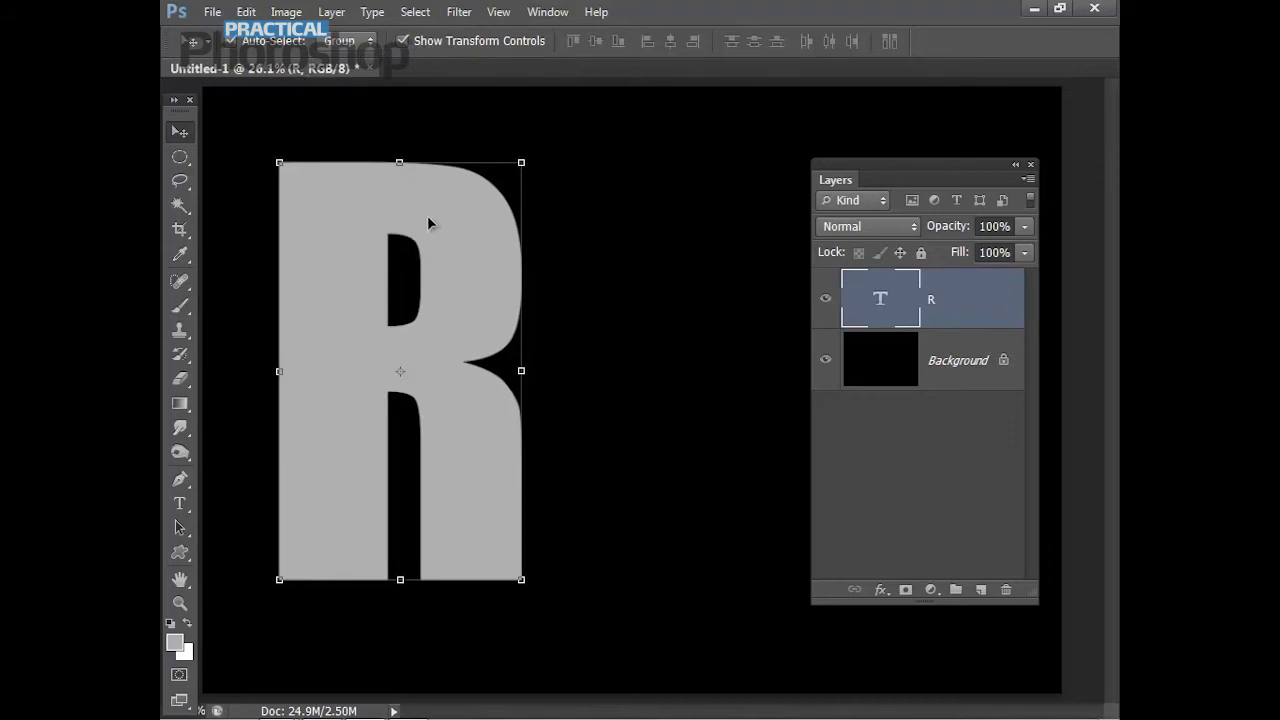
drag(428, 218, 382, 229)
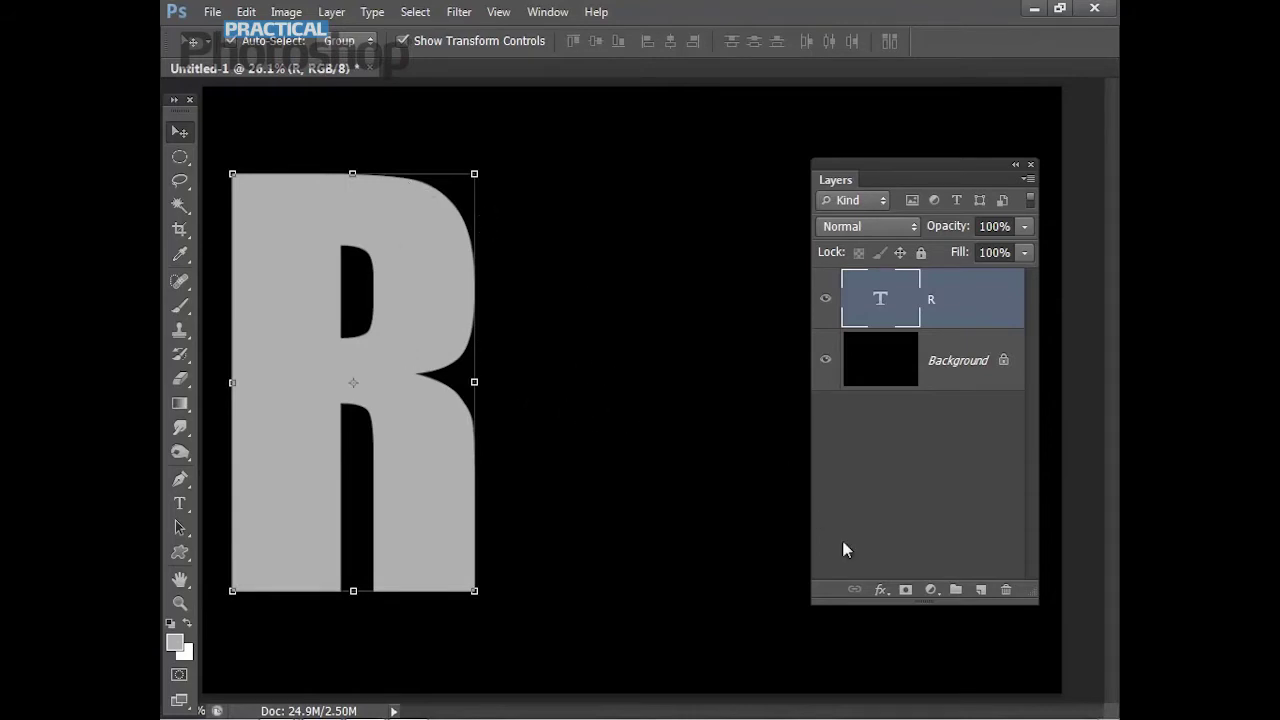
Step: Add a Normal-blend white Inner Glow to the R at 100% opacity and 7 px size
click(879, 590)
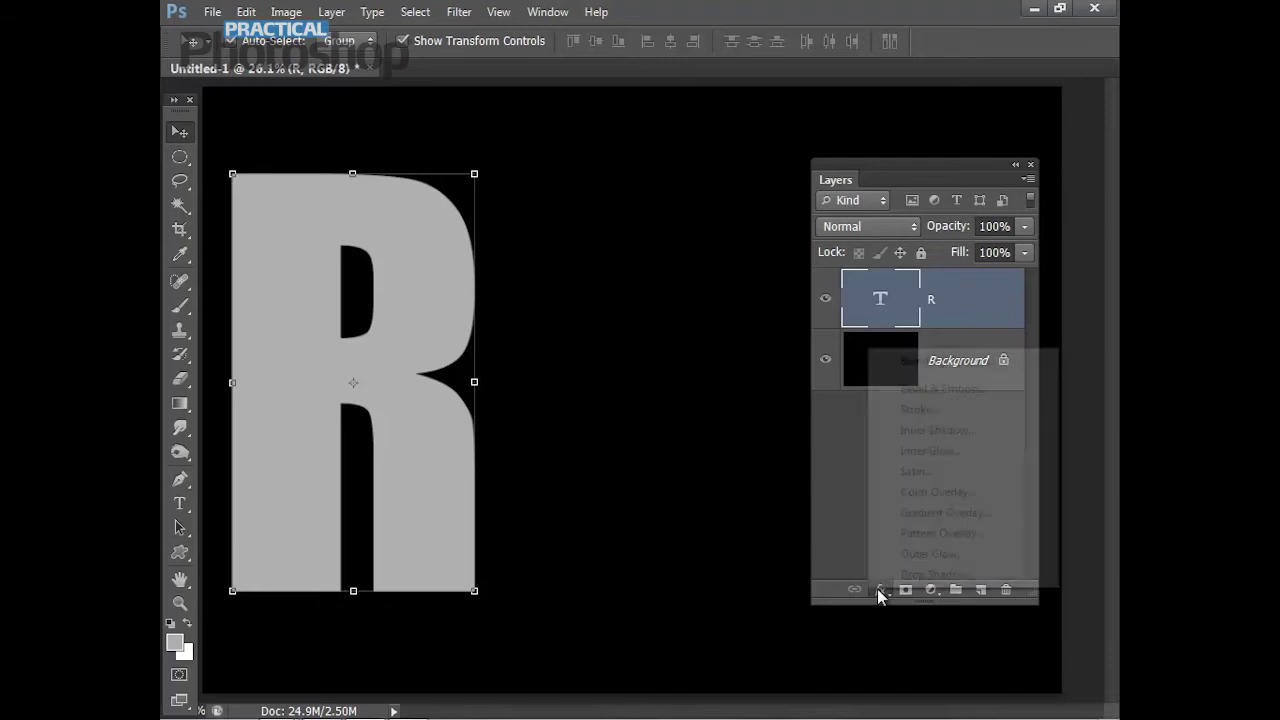
click(917, 452)
drag(734, 130, 761, 134)
click(794, 209)
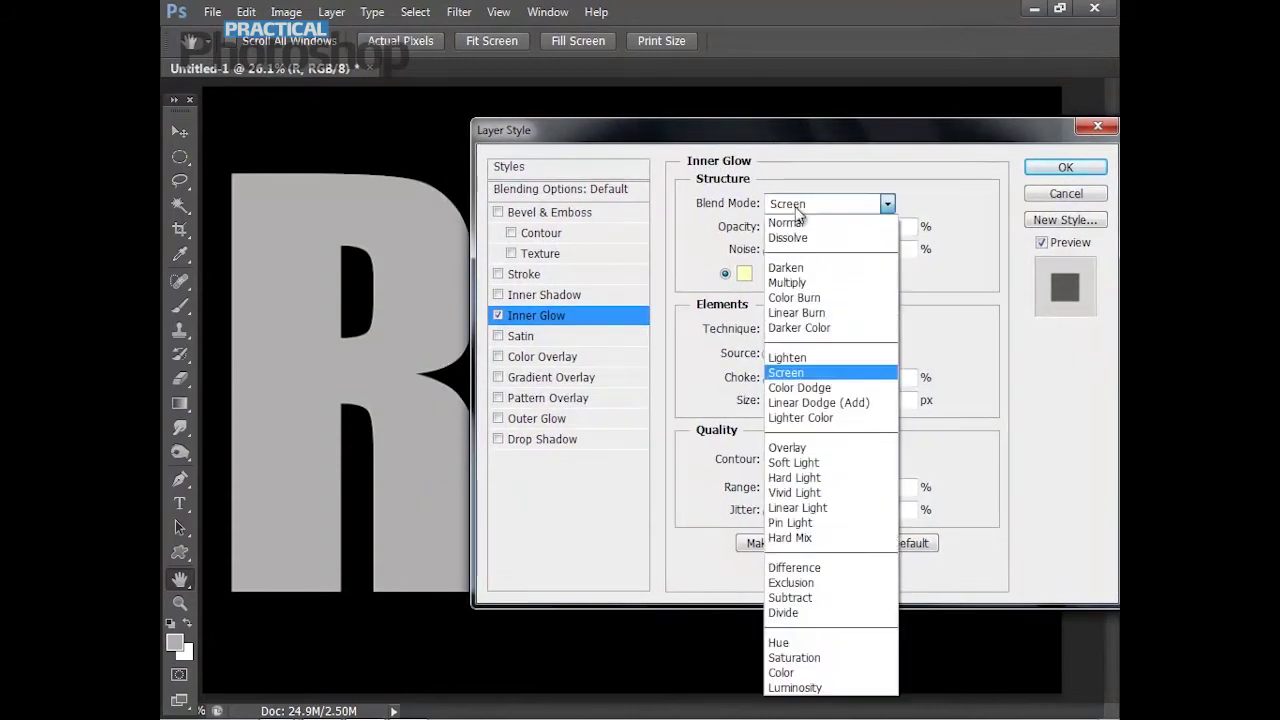
click(790, 222)
click(744, 273)
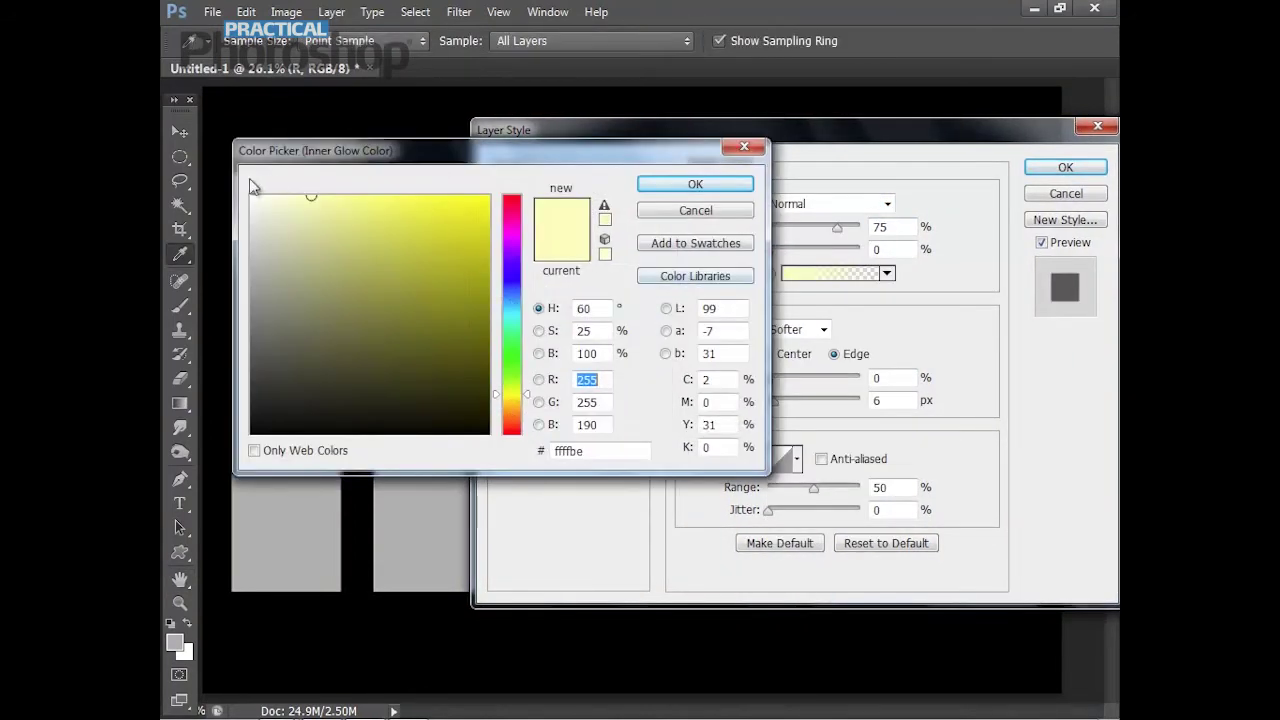
drag(260, 208, 250, 196)
click(735, 188)
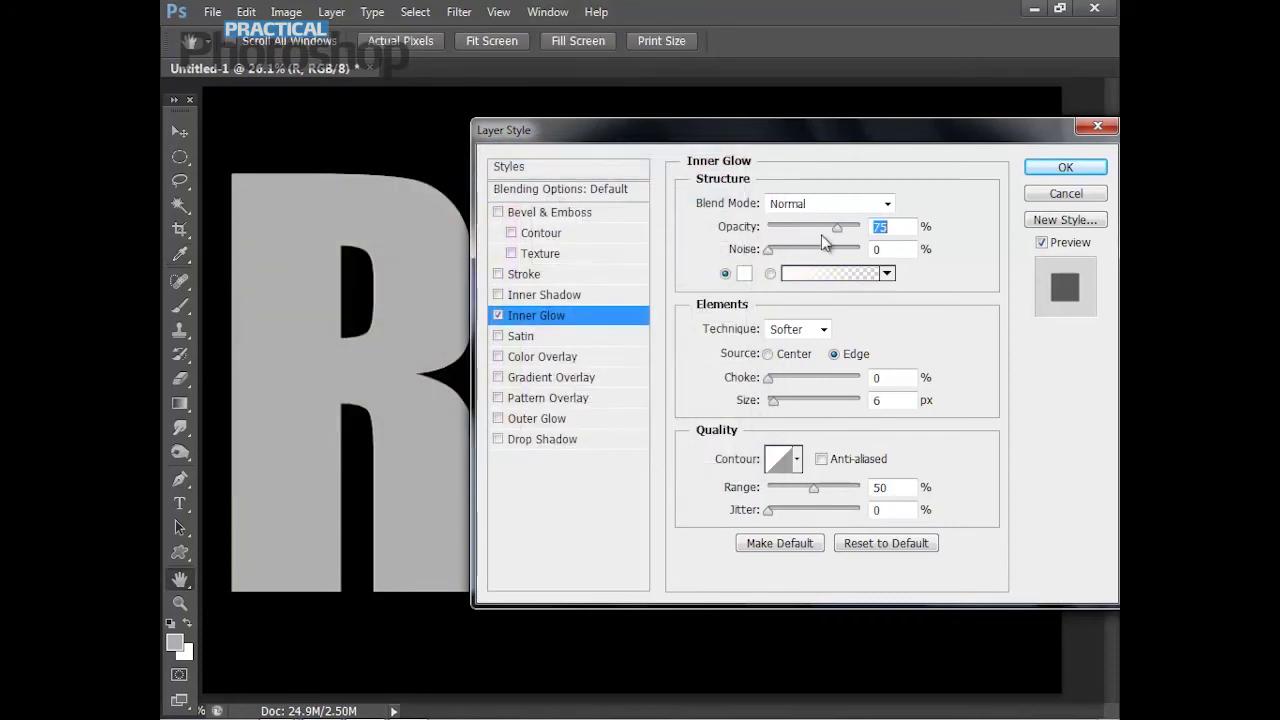
drag(833, 226, 866, 227)
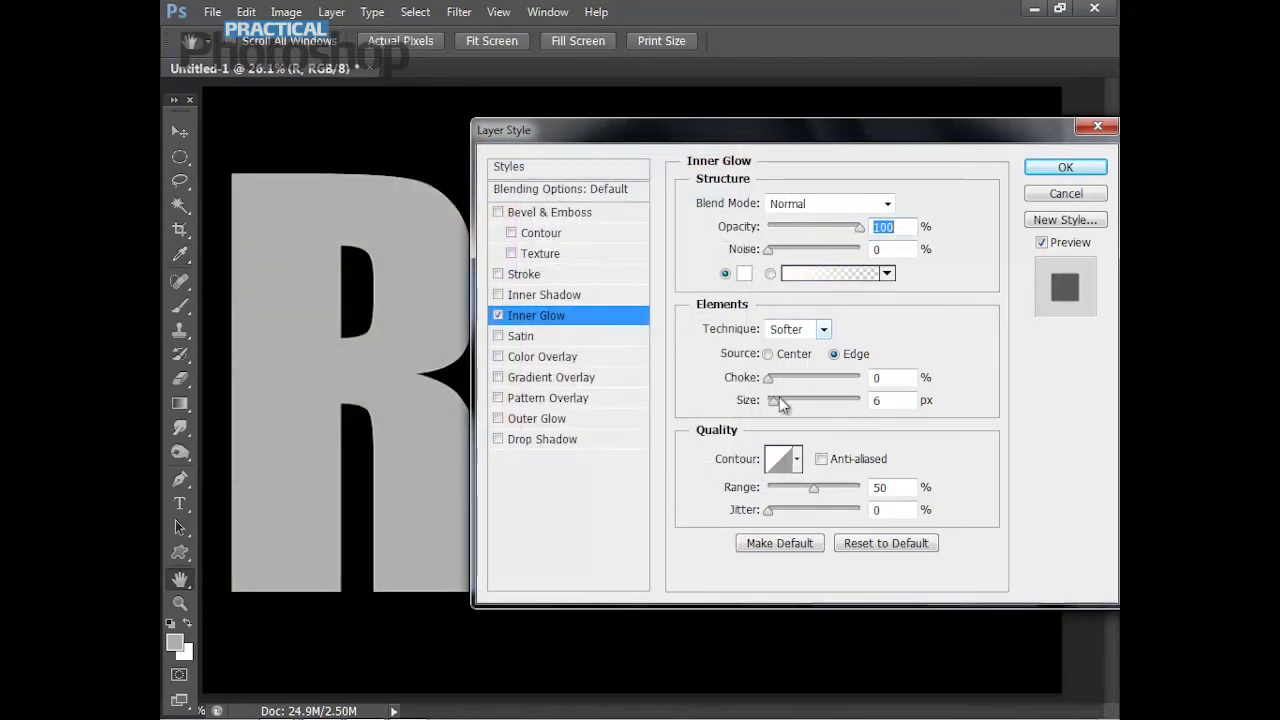
drag(773, 401, 777, 405)
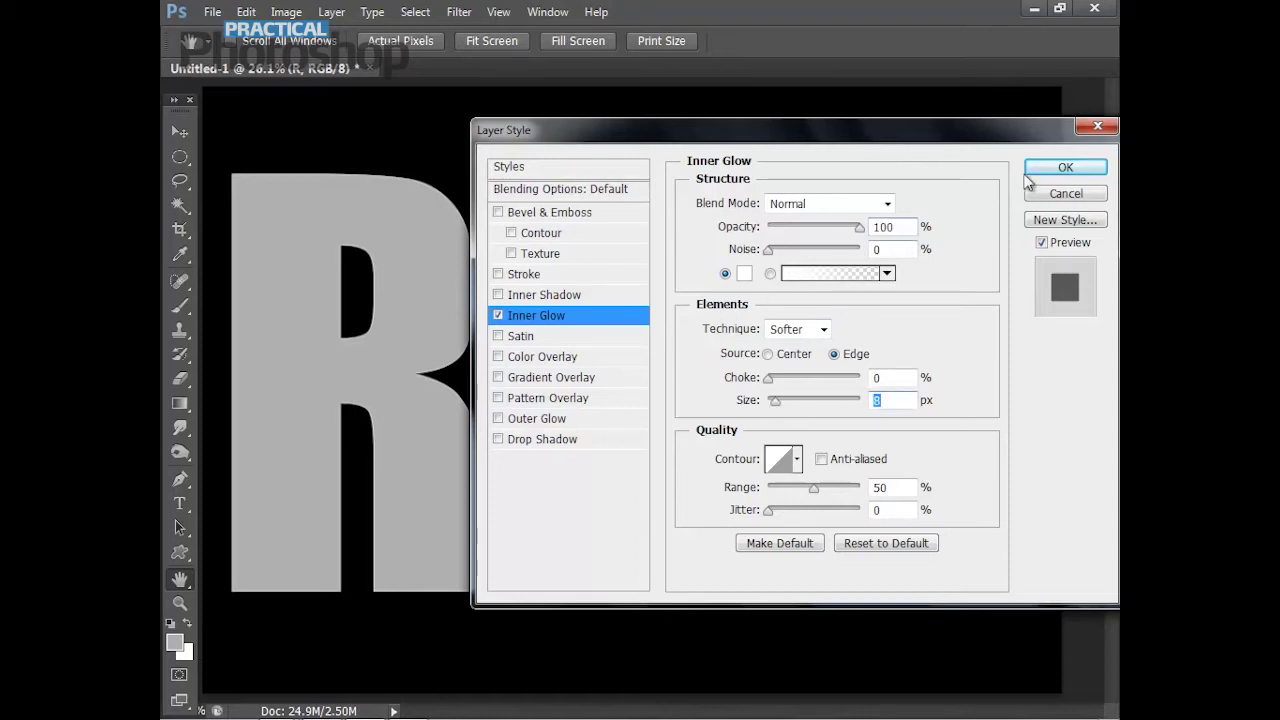
click(1064, 167)
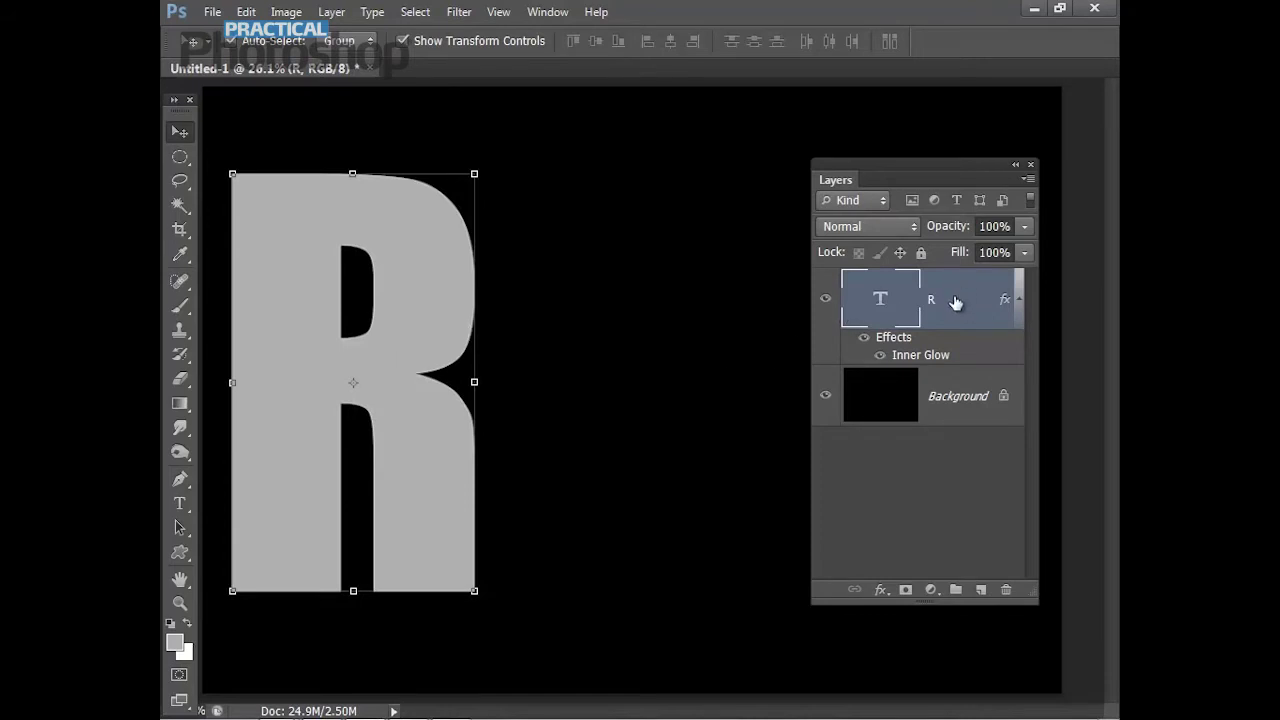
Step: Duplicate the R layer twice and spread the three R letters side by side to the right
drag(955, 300, 981, 590)
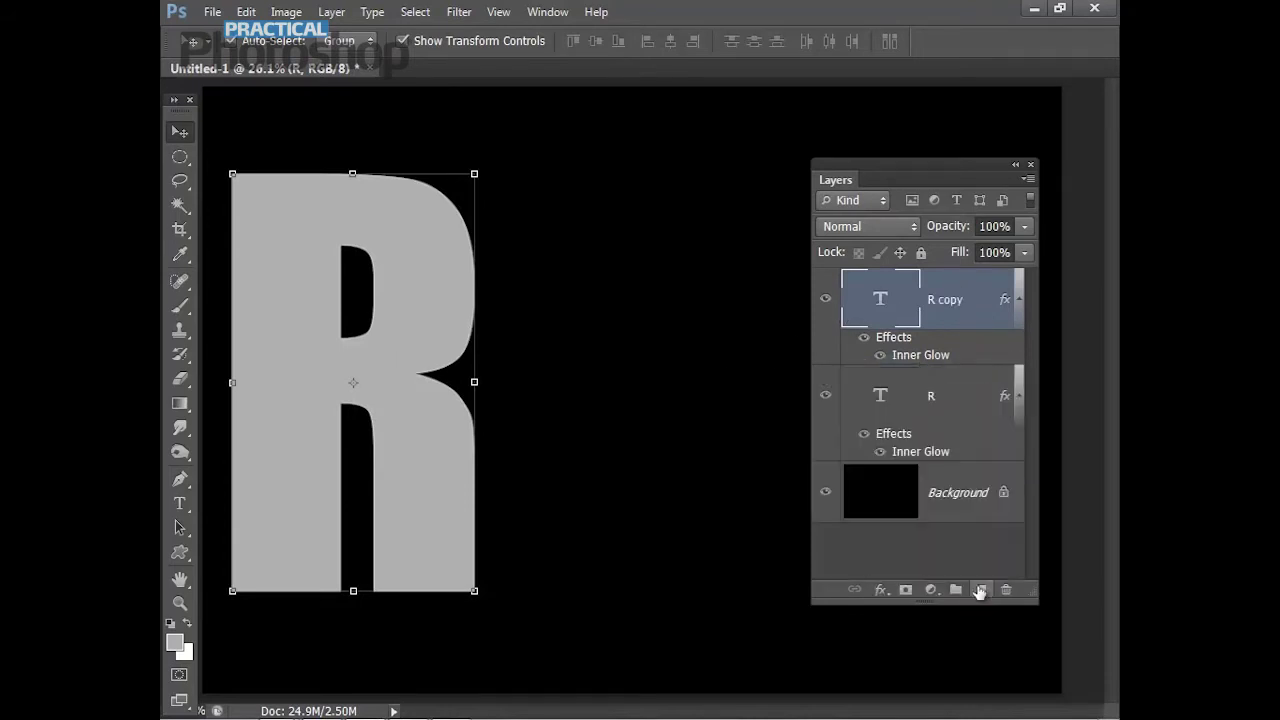
drag(952, 302, 981, 590)
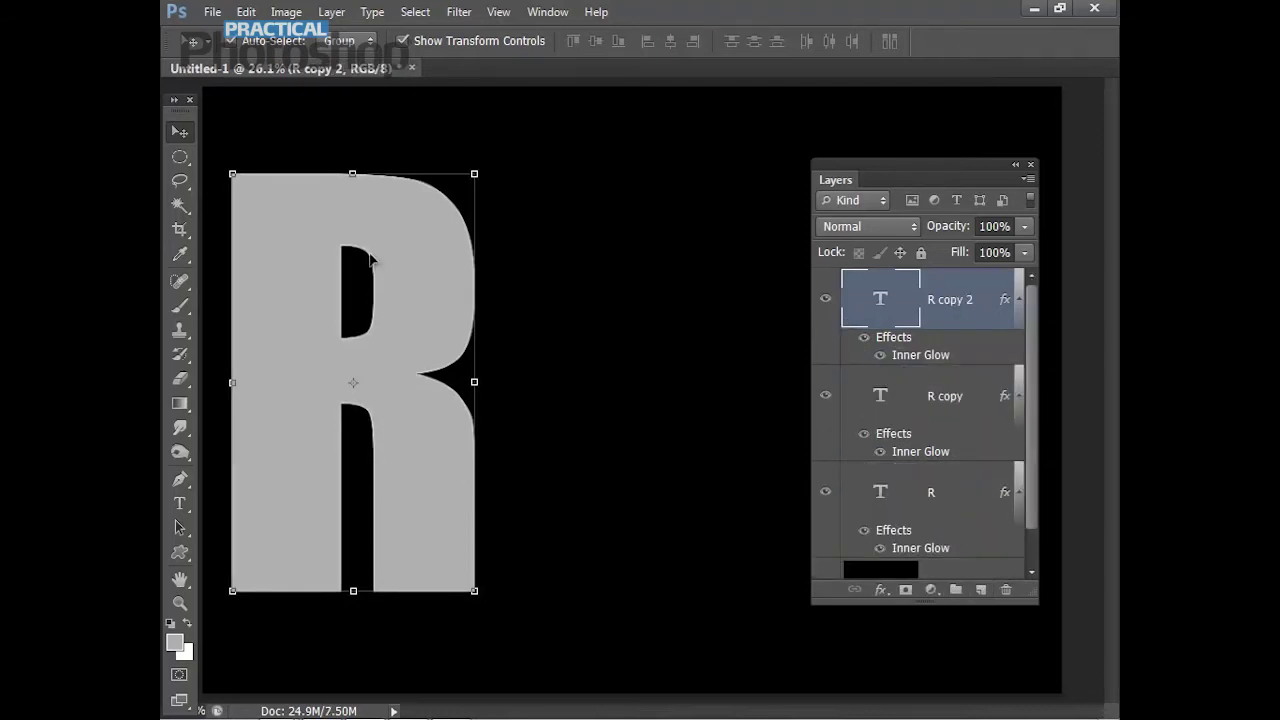
drag(335, 218, 769, 272)
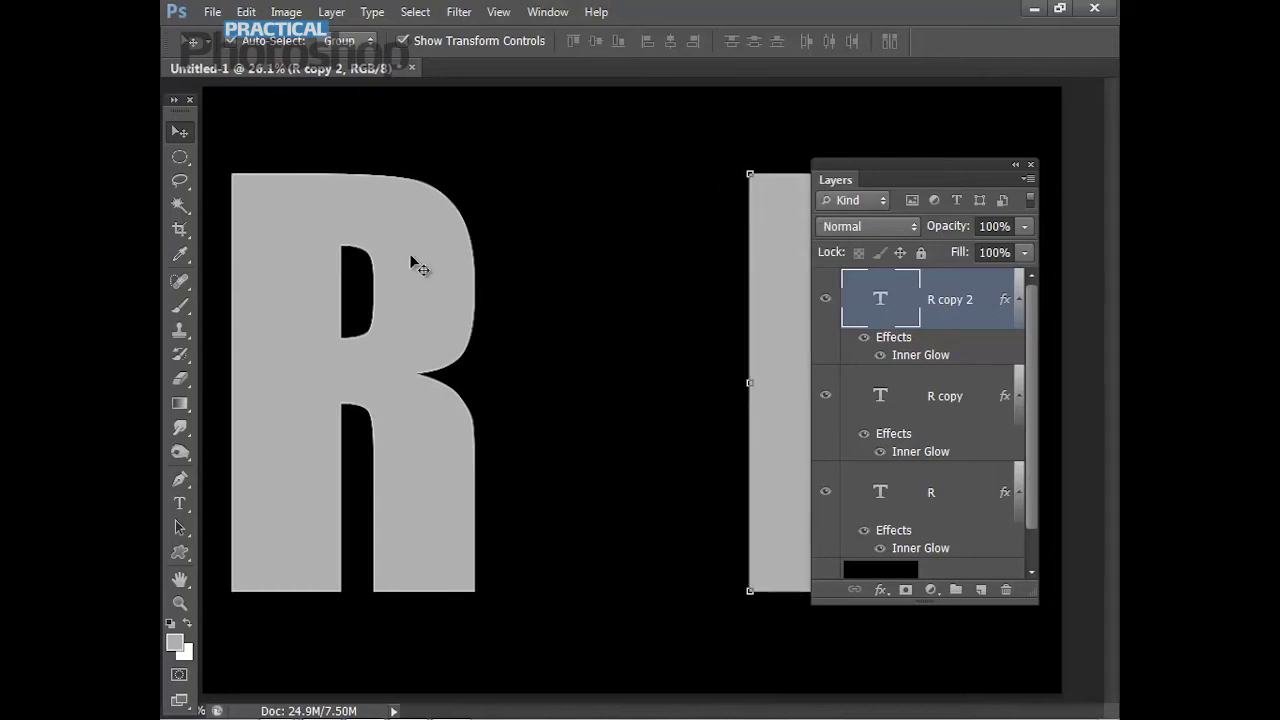
click(275, 214)
drag(275, 214, 532, 224)
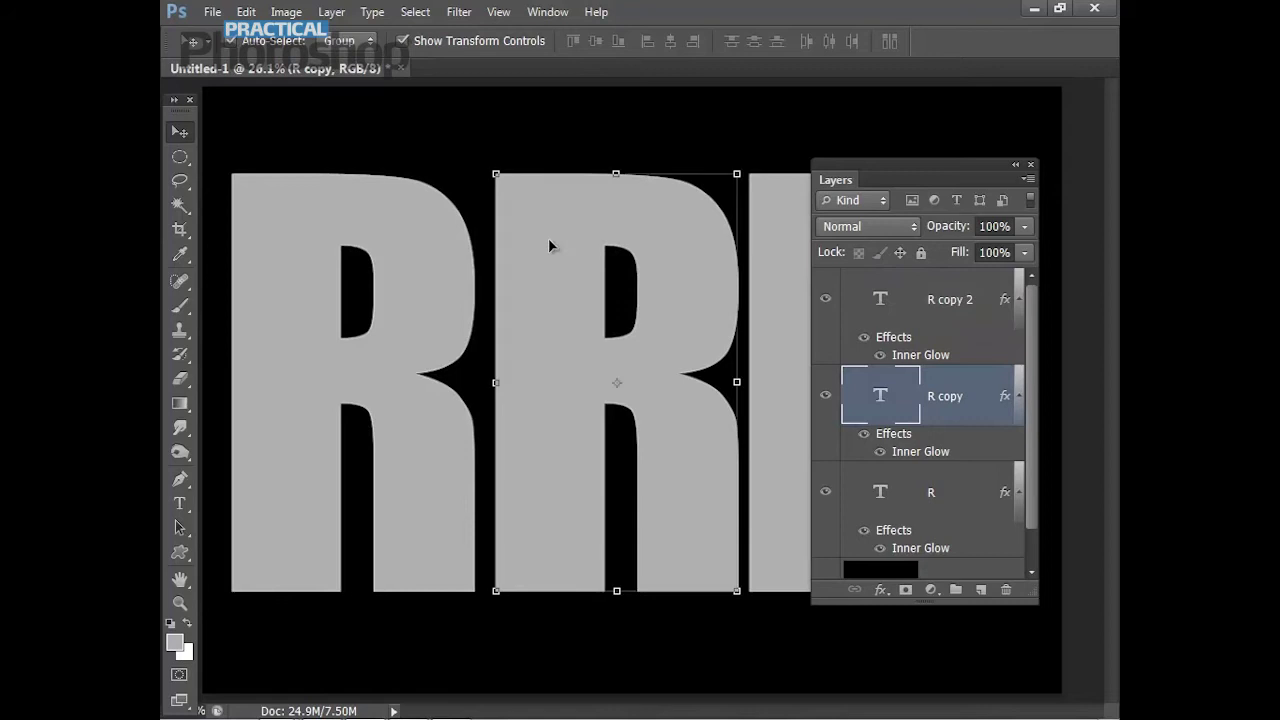
double_click(879, 395)
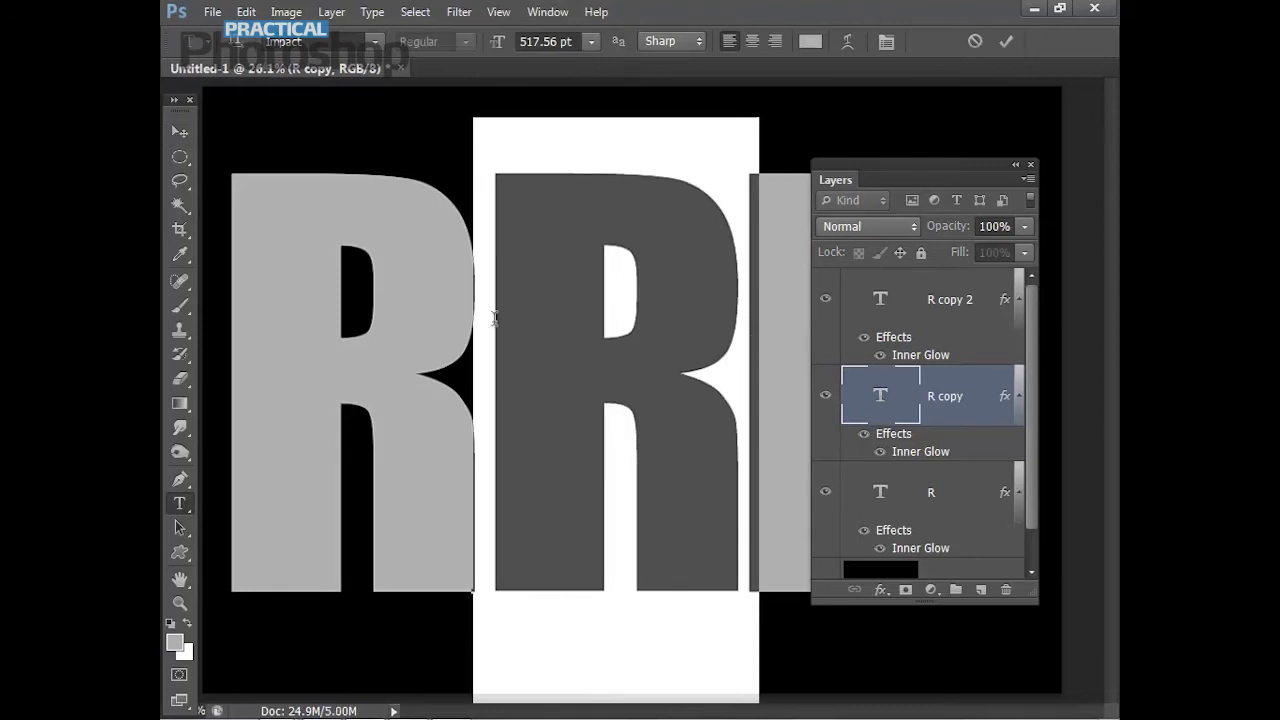
Step: Retype the middle copy as G and the third copy as B
text(G)
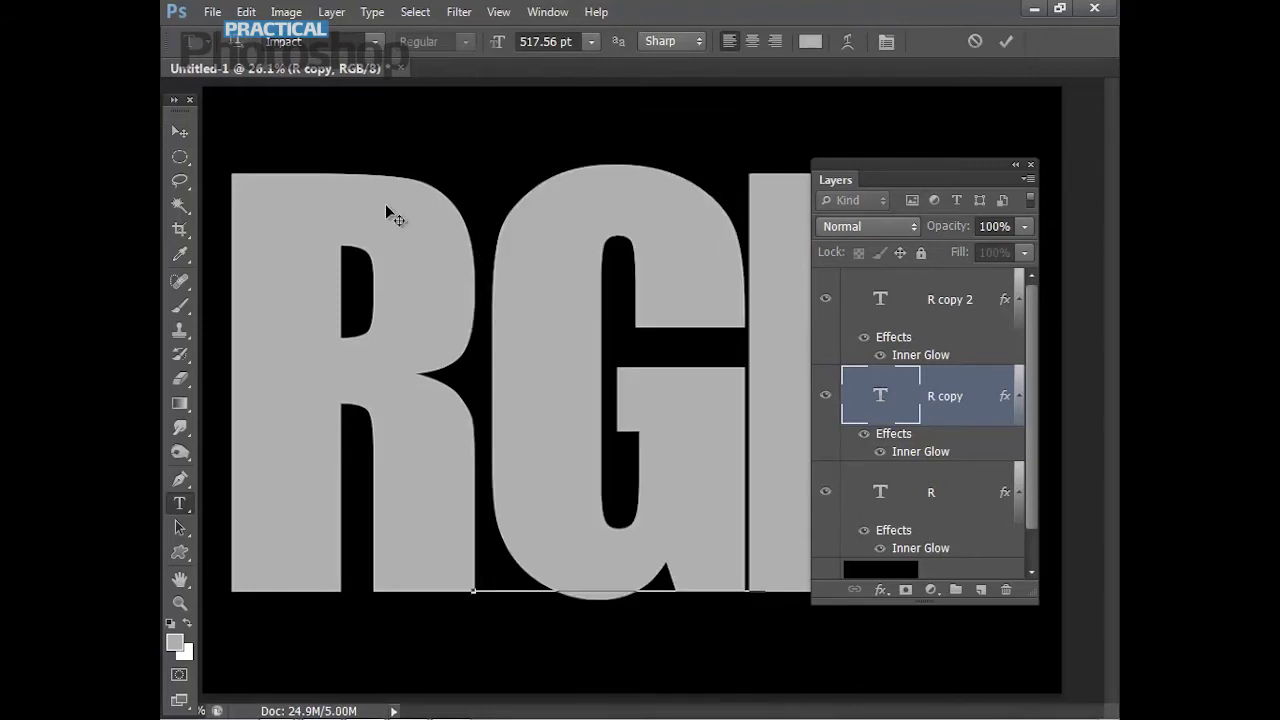
click(179, 134)
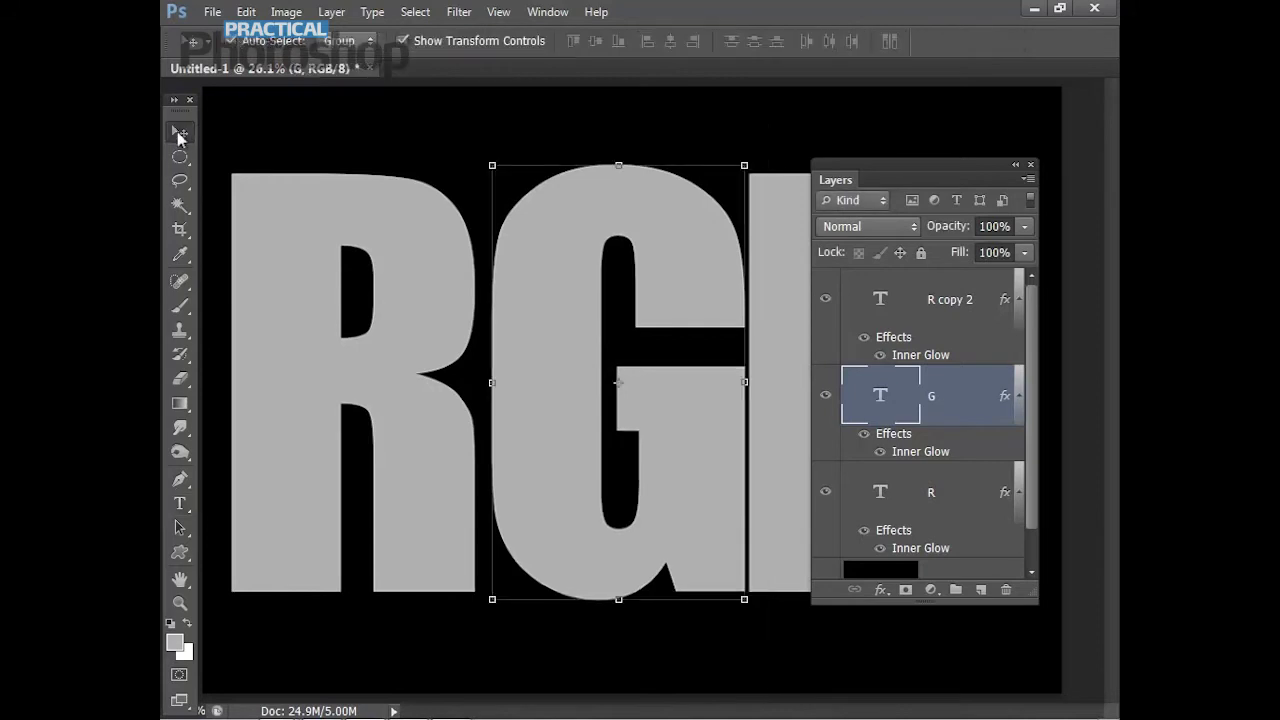
double_click(880, 300)
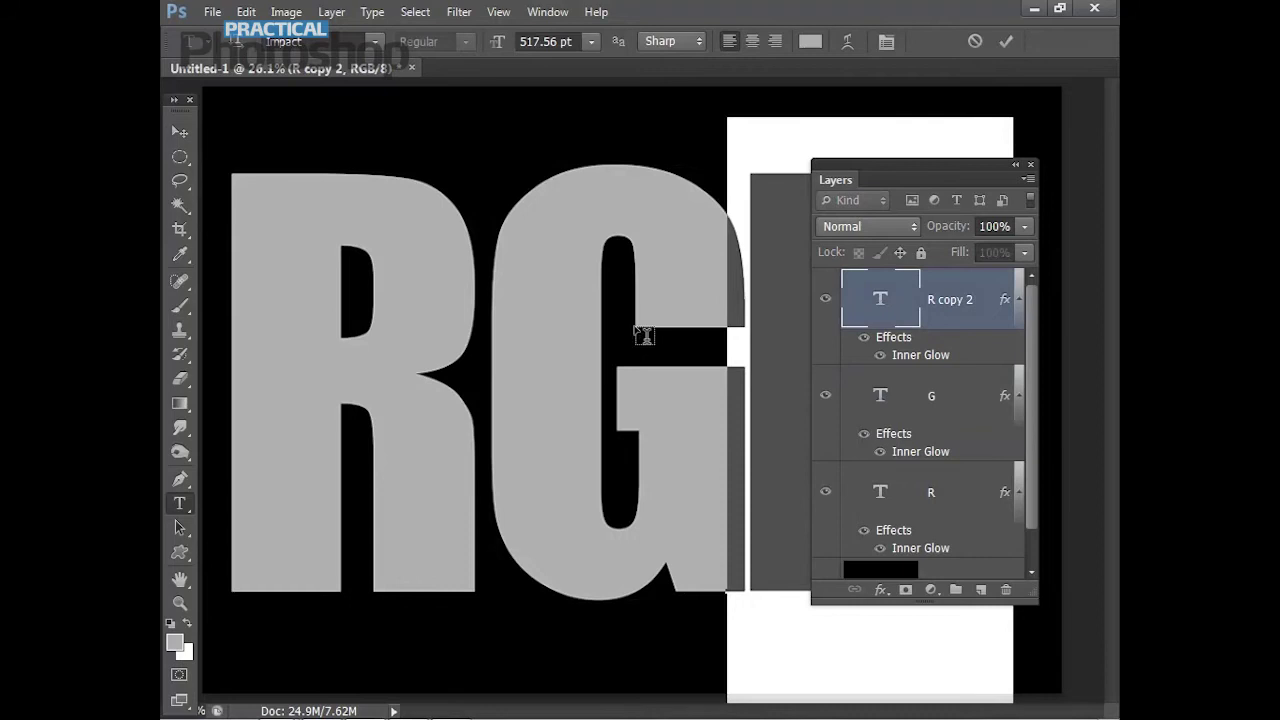
key(Right)
click(180, 131)
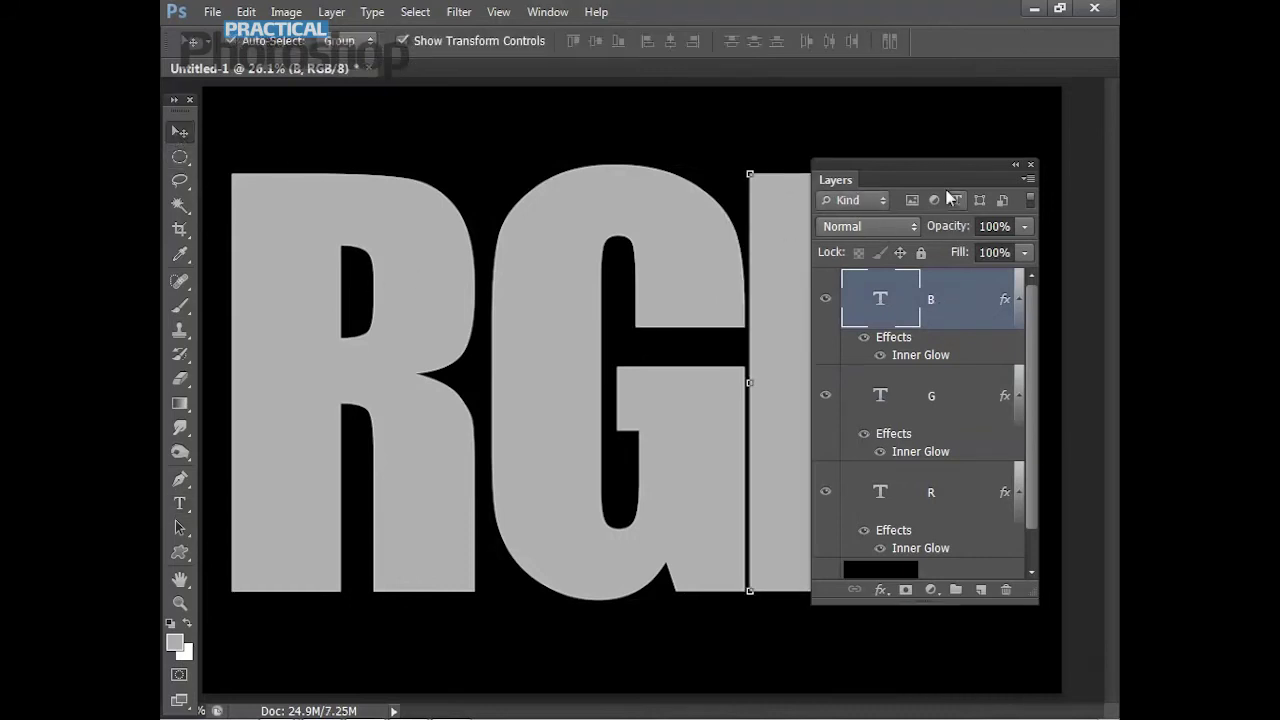
Step: Hide the G and B layers and select the R layer
drag(822, 178, 872, 196)
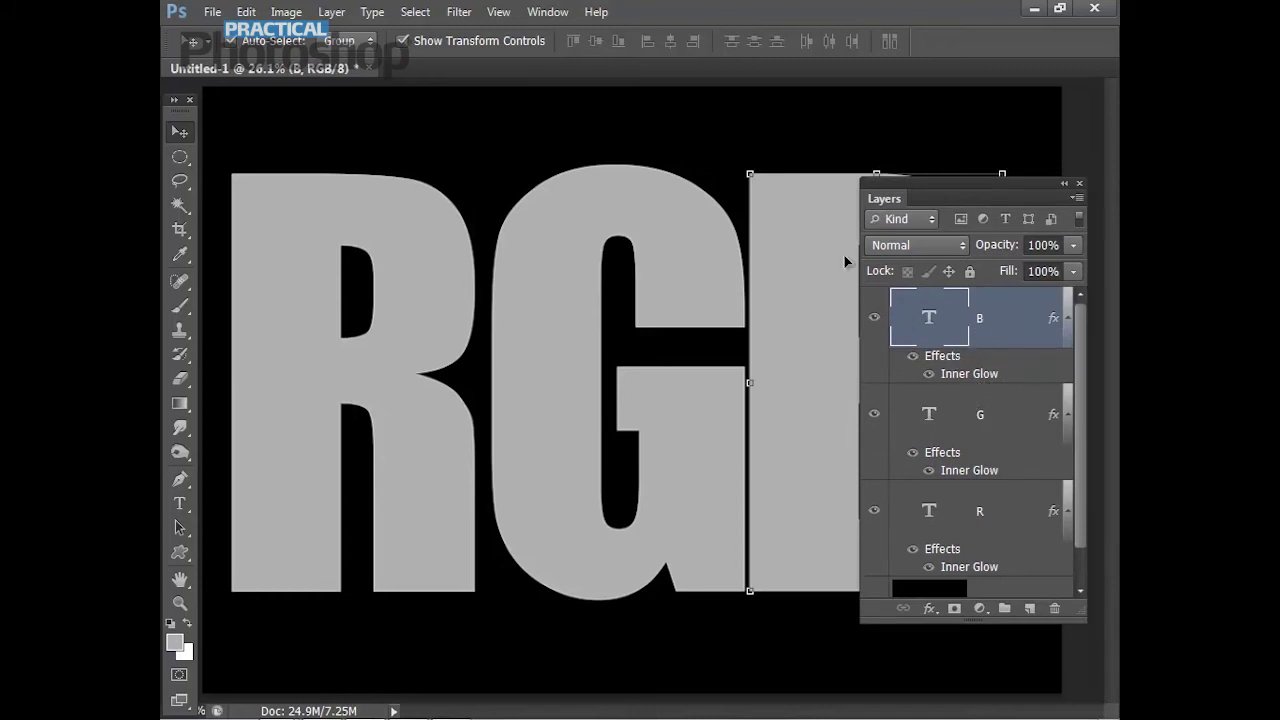
click(875, 317)
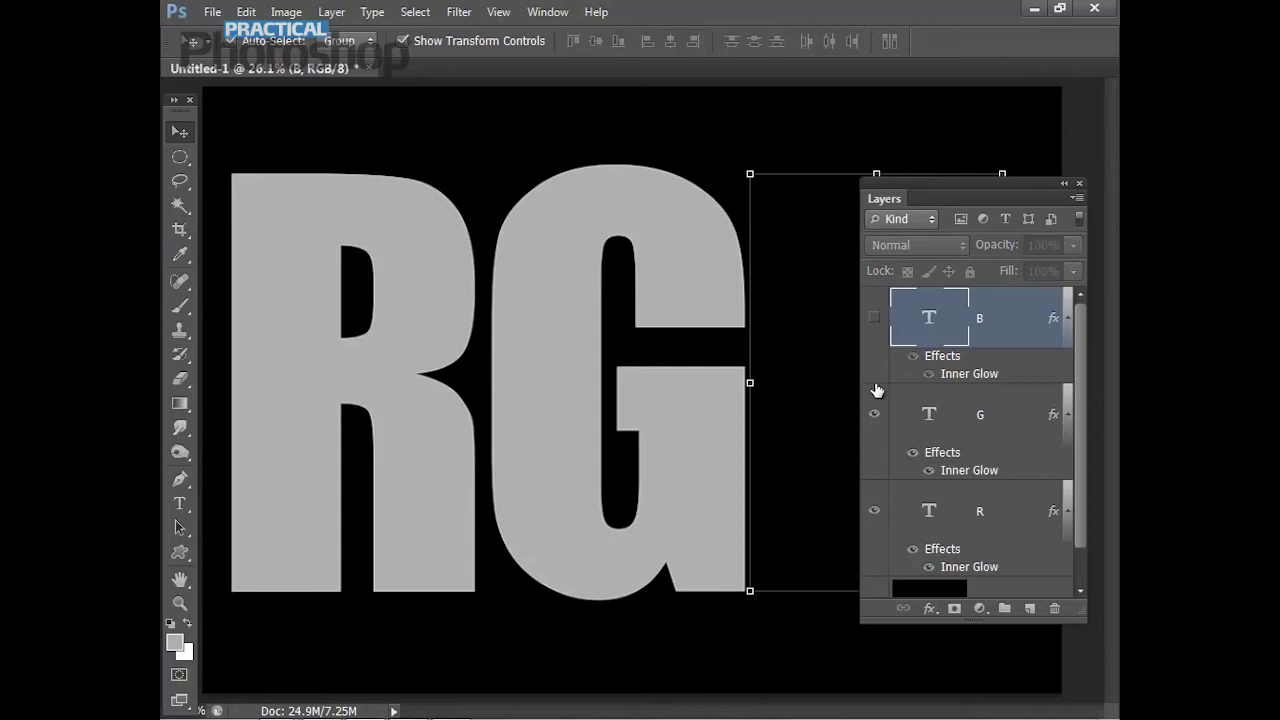
click(874, 414)
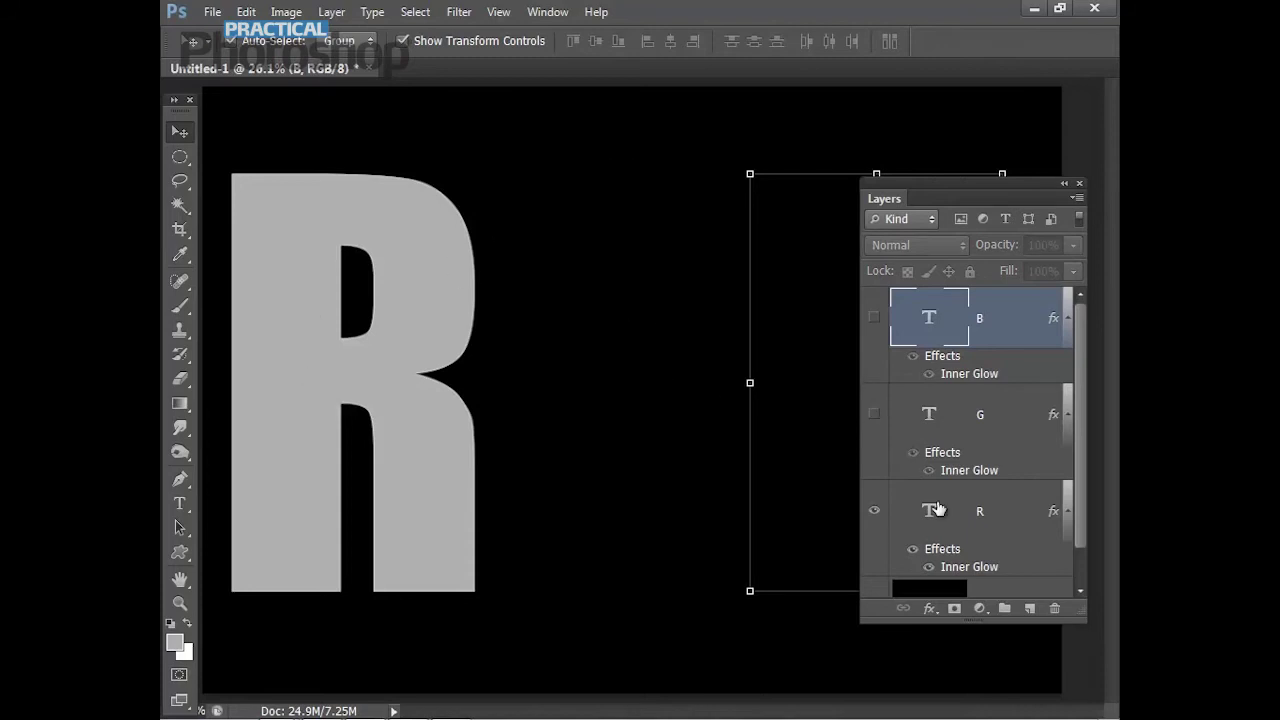
scroll(1000, 515, down, 1)
click(988, 478)
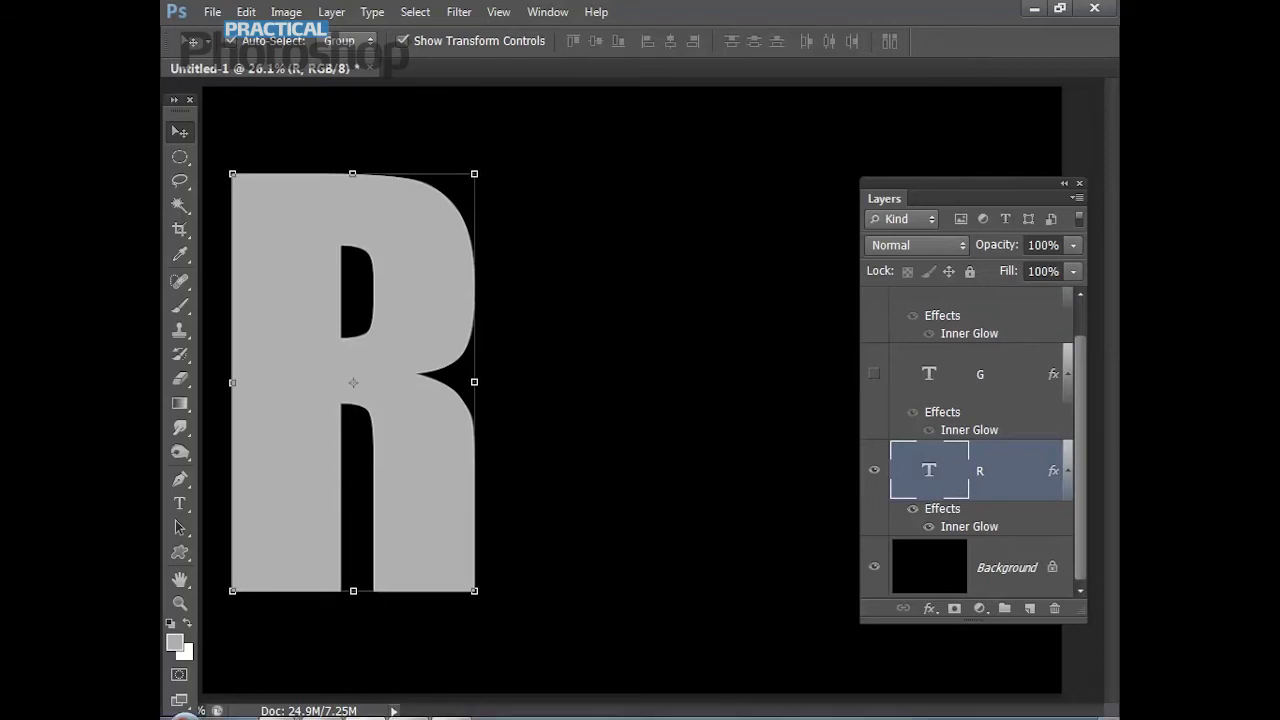
click(322, 706)
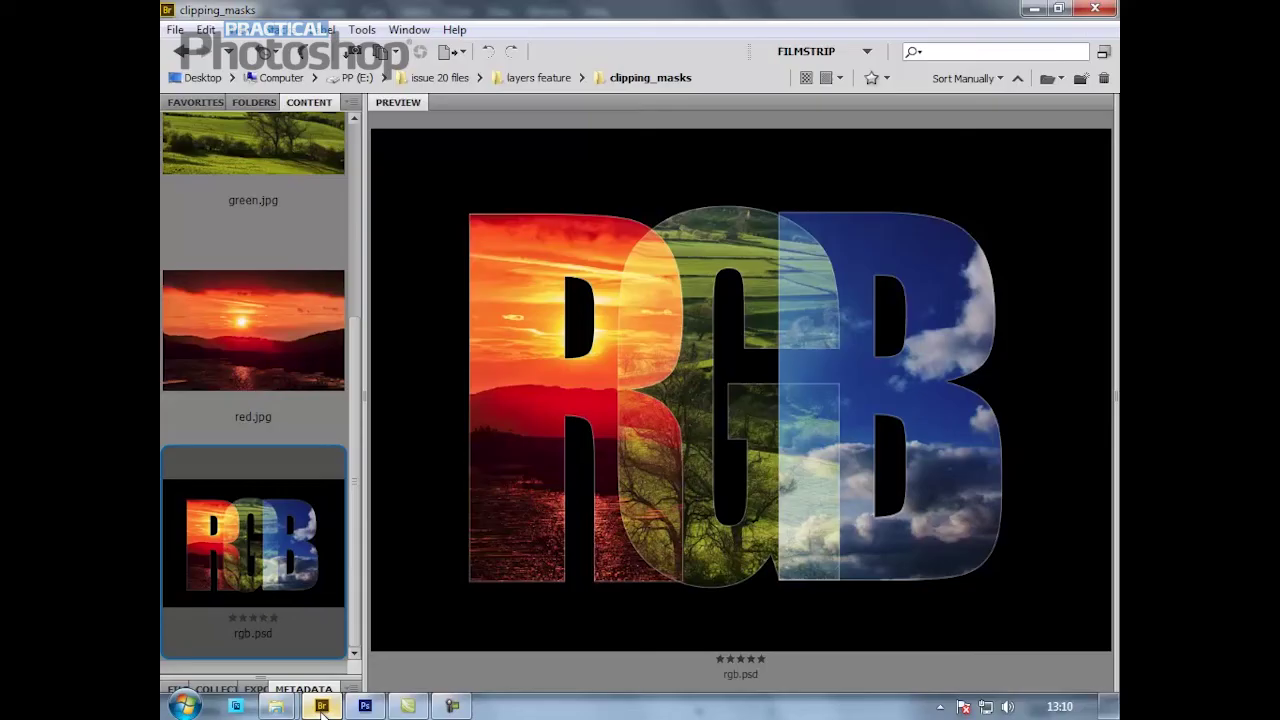
Step: Drag the red.jpg sunset photo from Bridge toward the Photoshop canvas
click(251, 324)
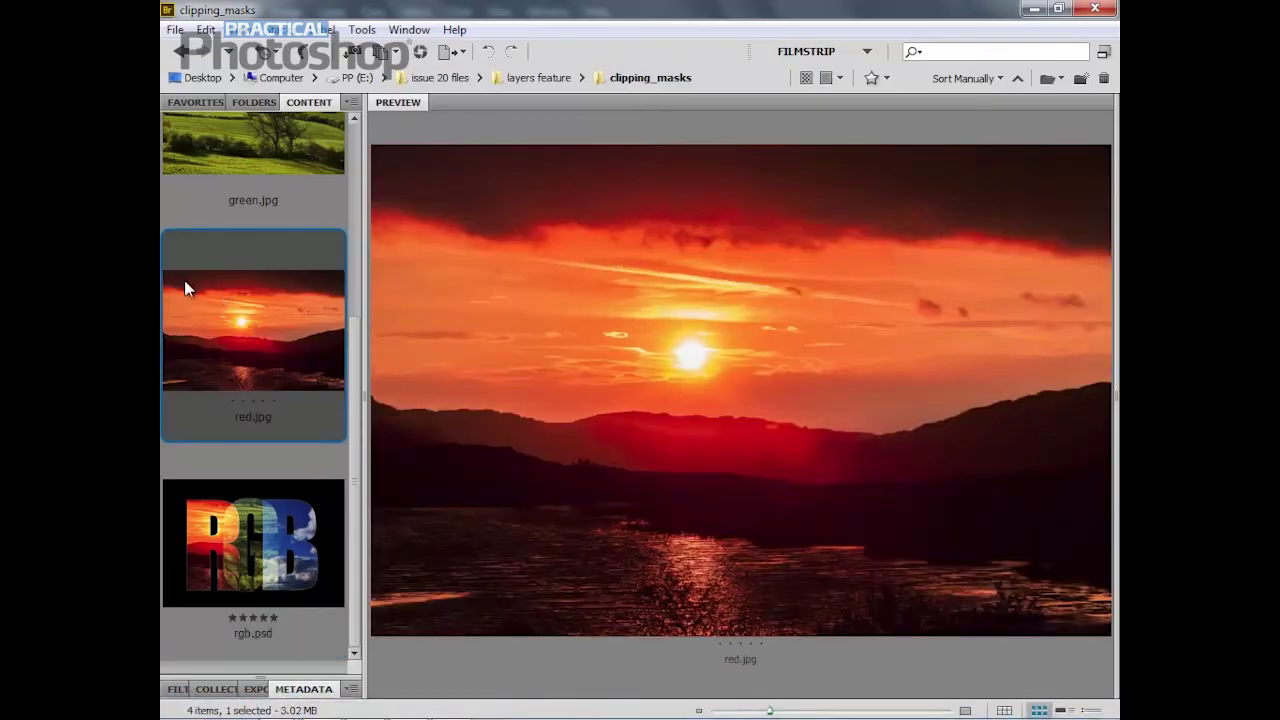
drag(250, 293, 384, 346)
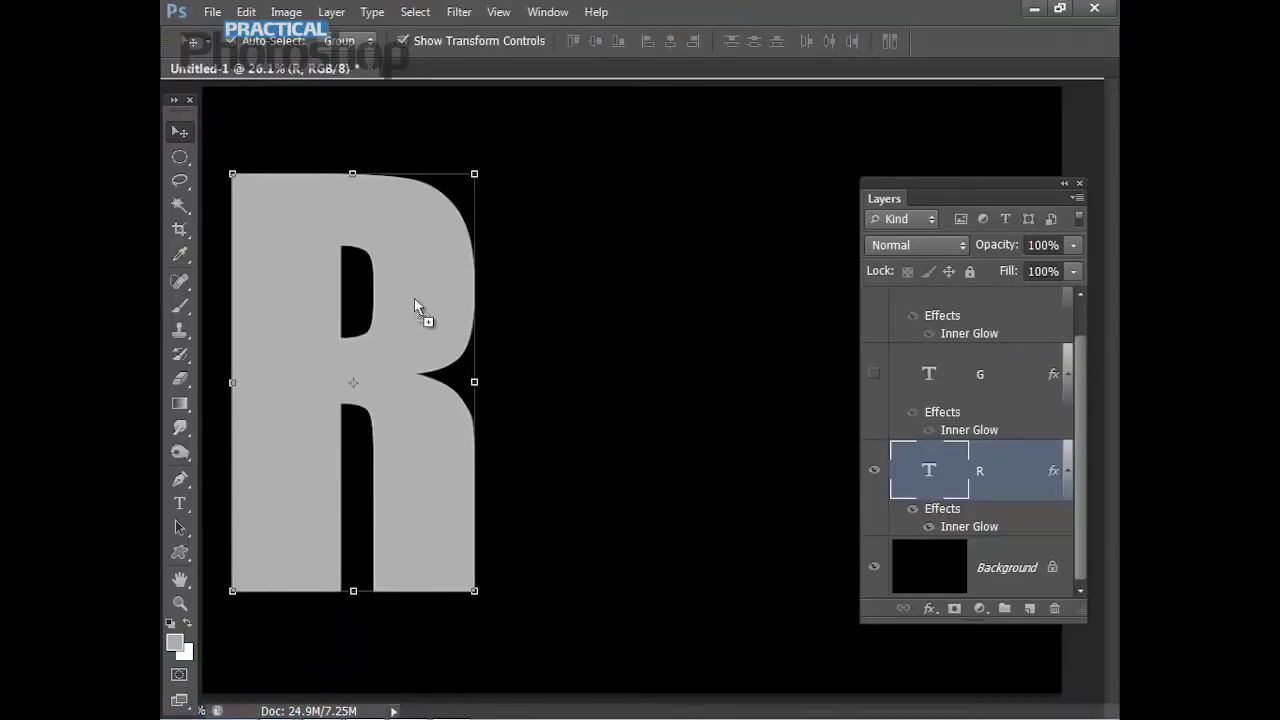
Step: Place the sunset photo over the R, clip it inside the letter, and reposition it
drag(414, 298, 413, 296)
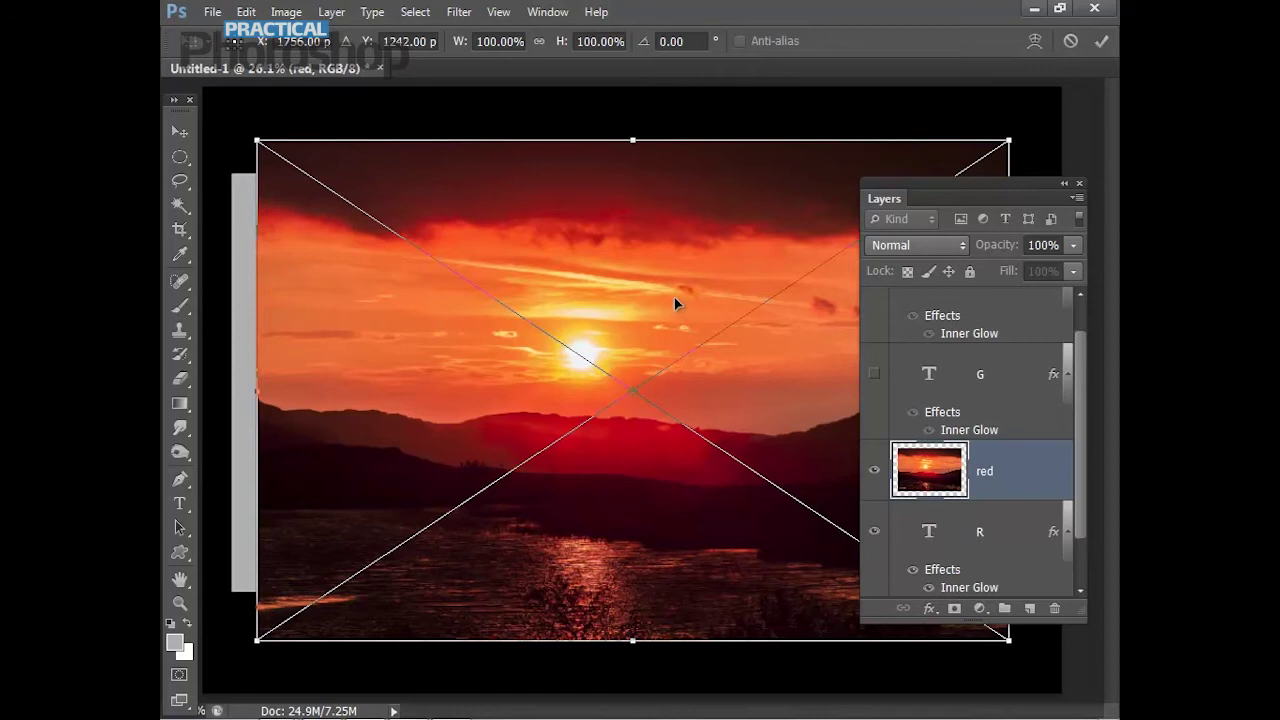
drag(674, 297, 403, 299)
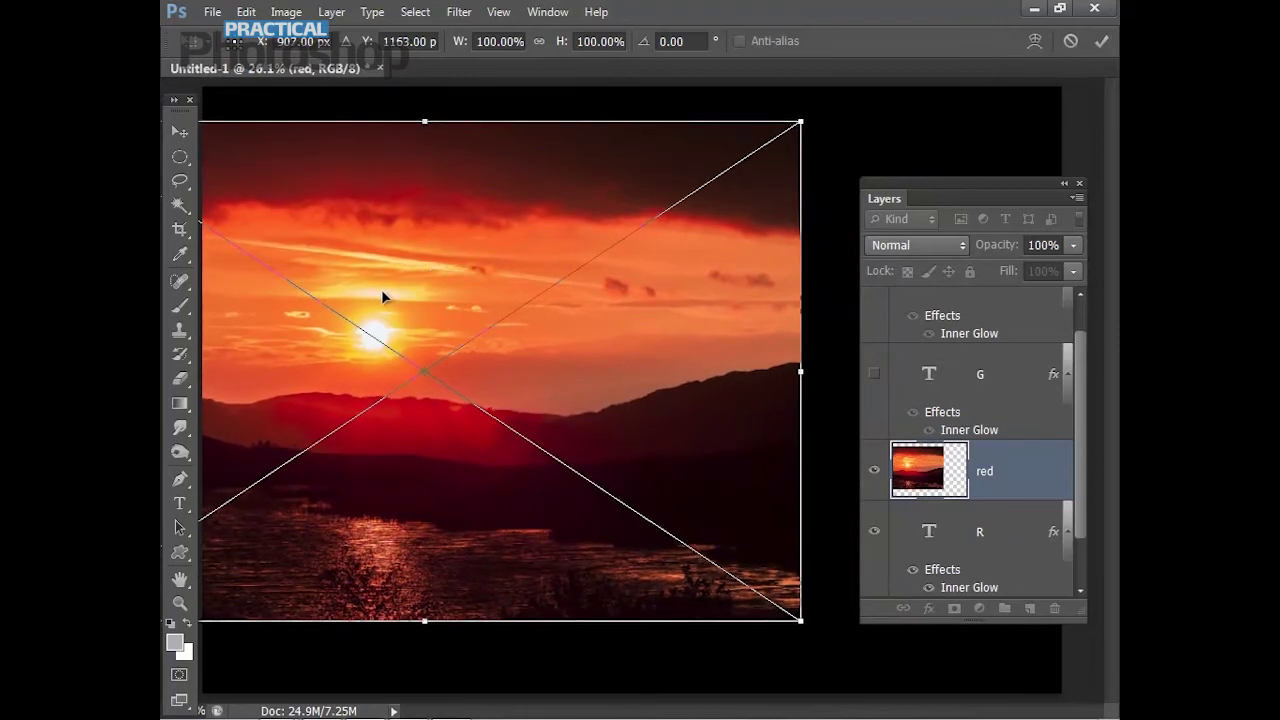
key(Return)
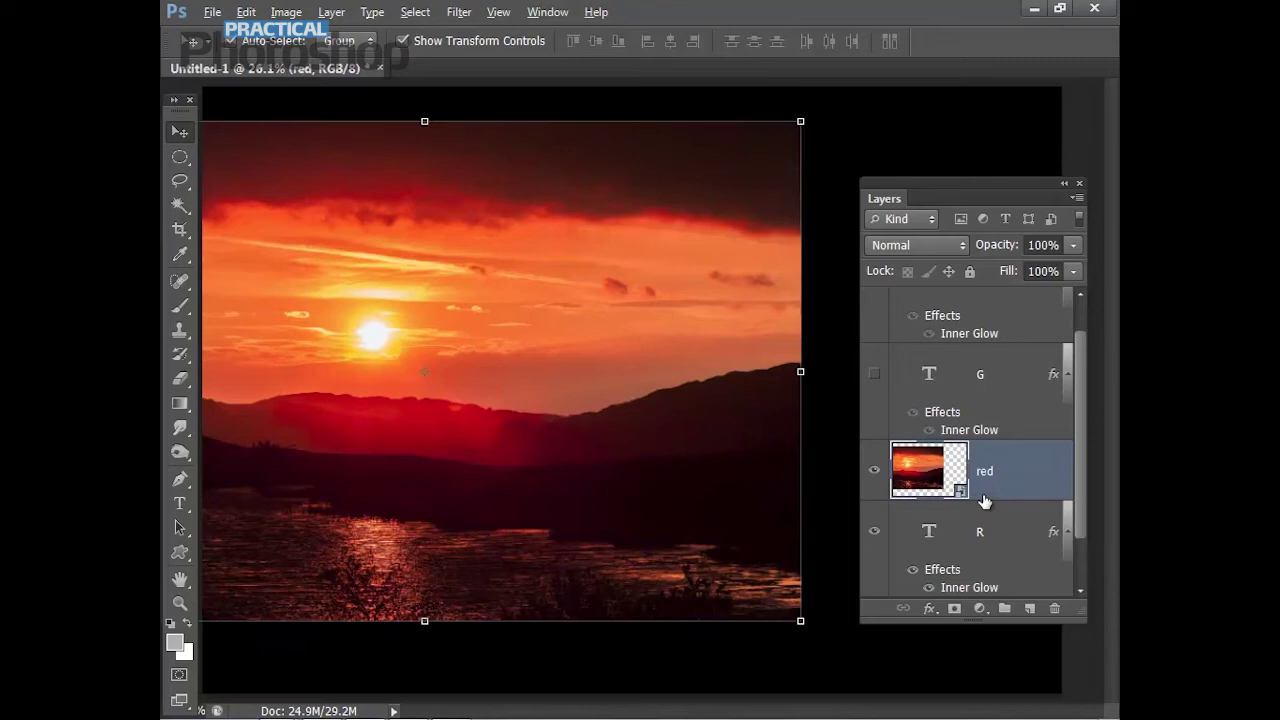
drag(997, 514, 1001, 495)
alt+click(1001, 495)
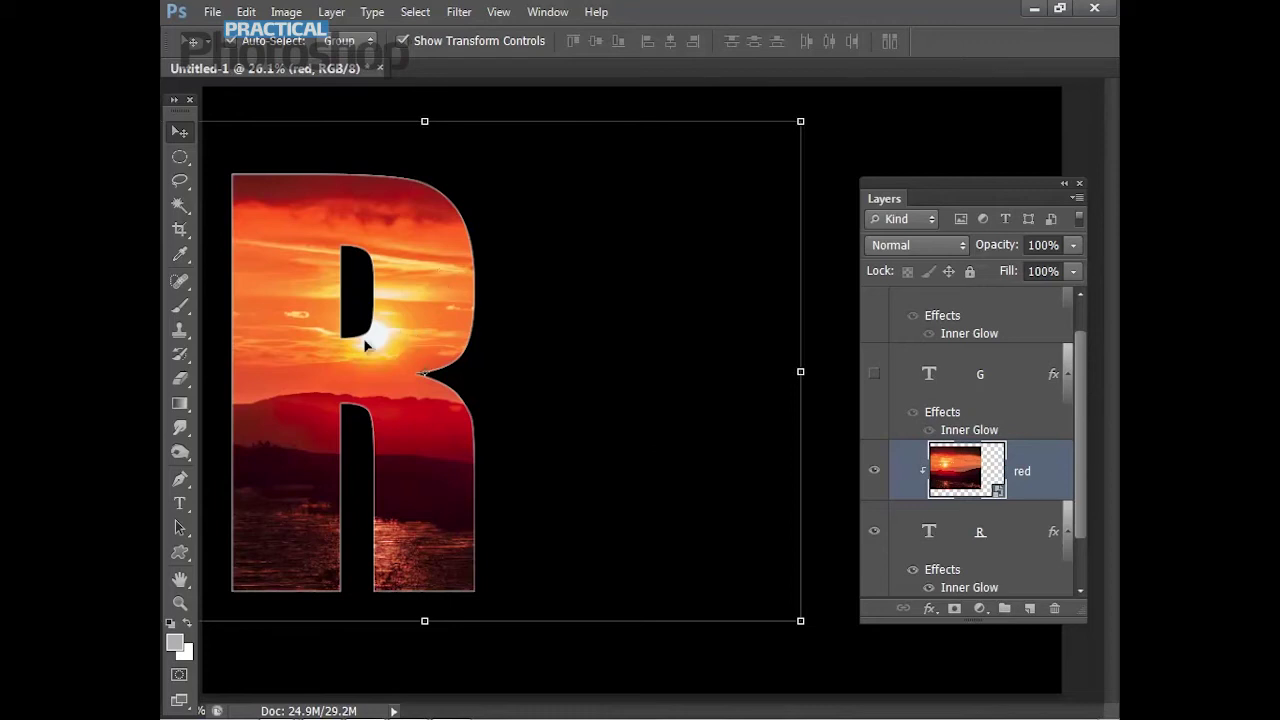
drag(423, 314, 416, 280)
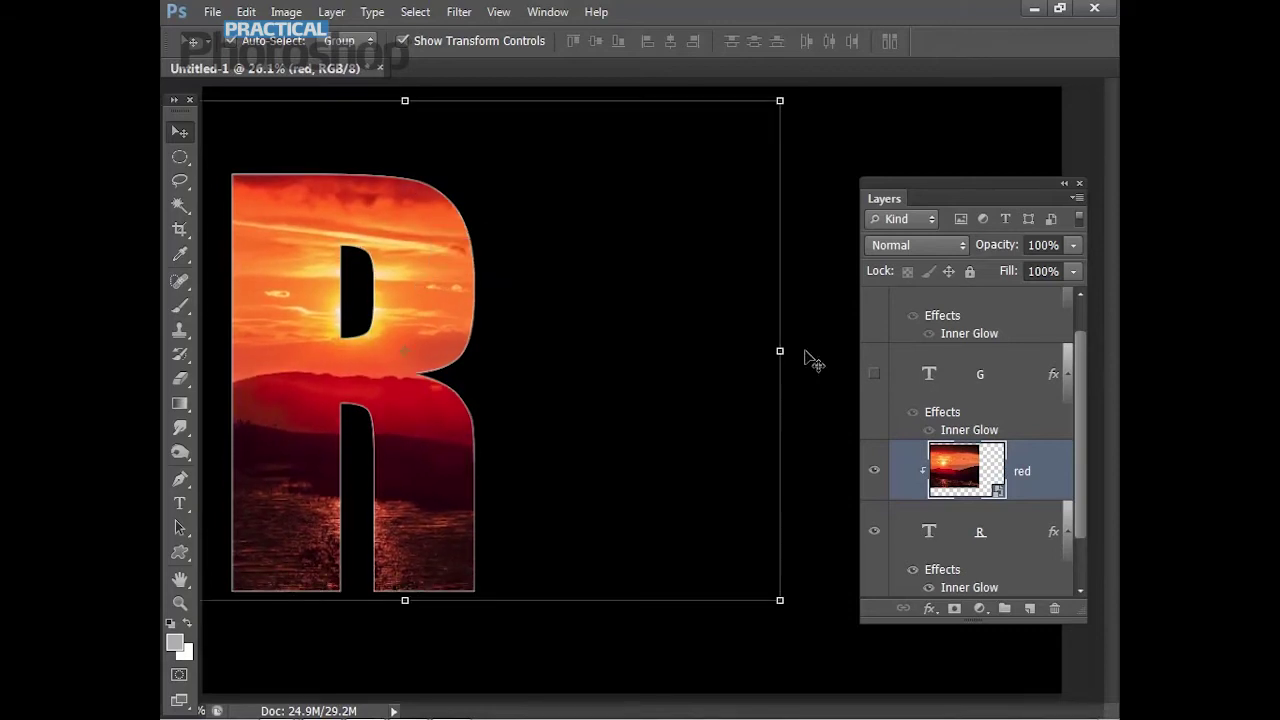
Step: Show and select the G layer, then drag green.jpg from Bridge onto the canvas
click(875, 374)
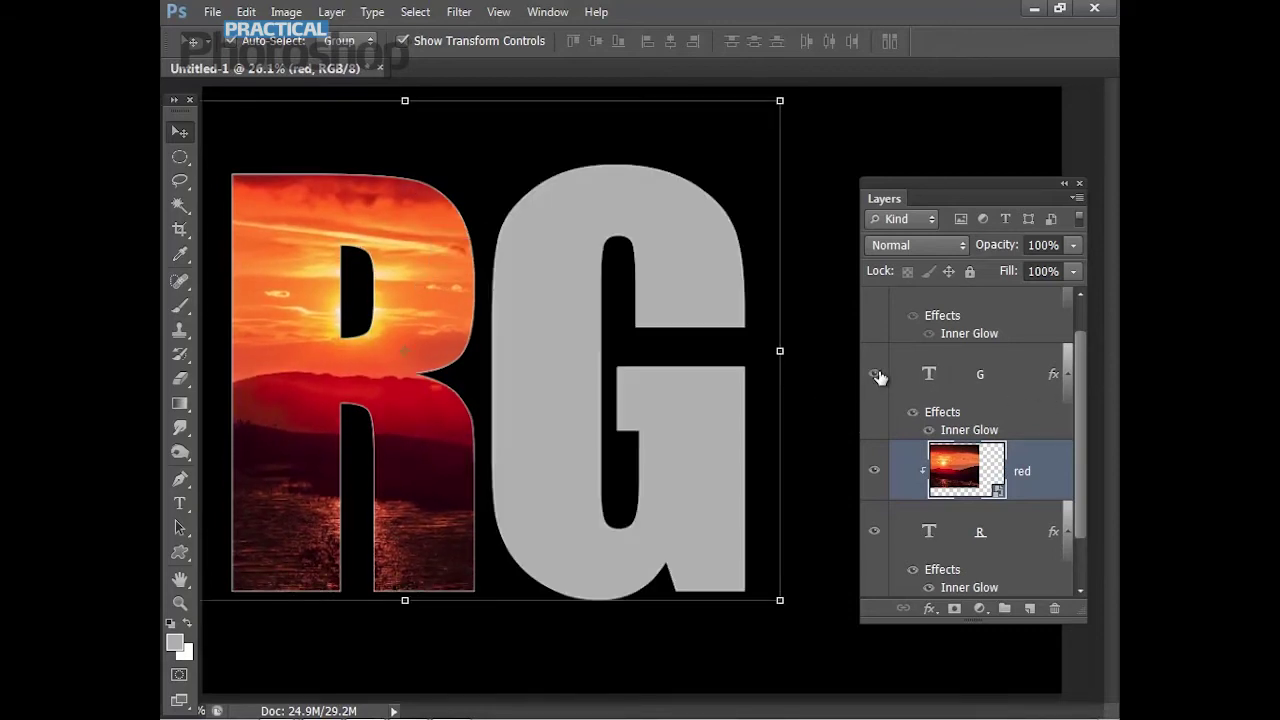
mouse_move(372, 708)
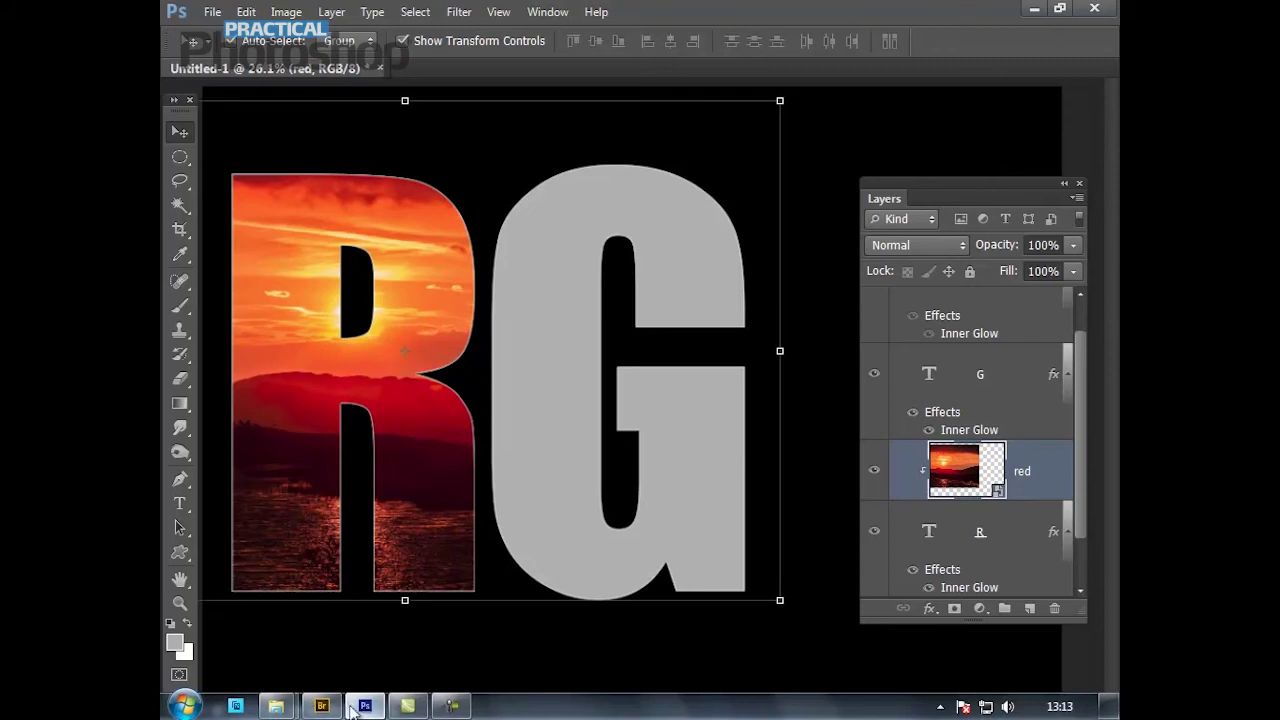
click(1012, 376)
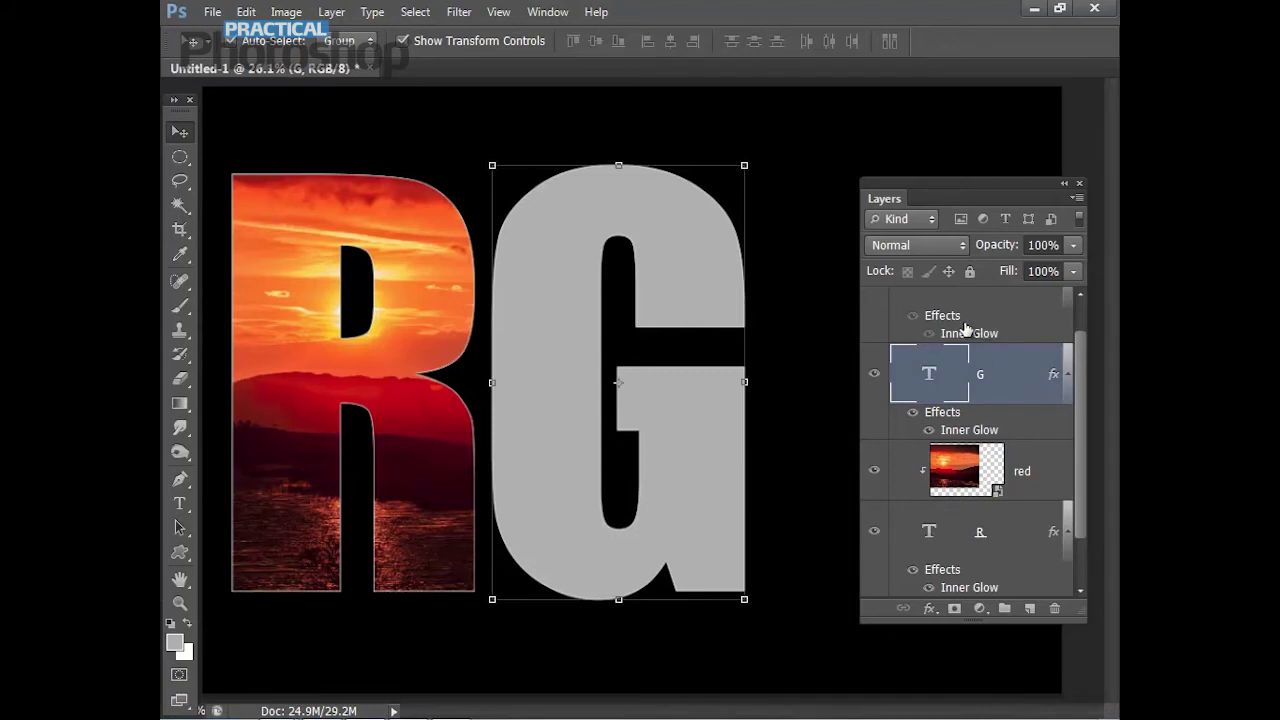
mouse_move(365, 710)
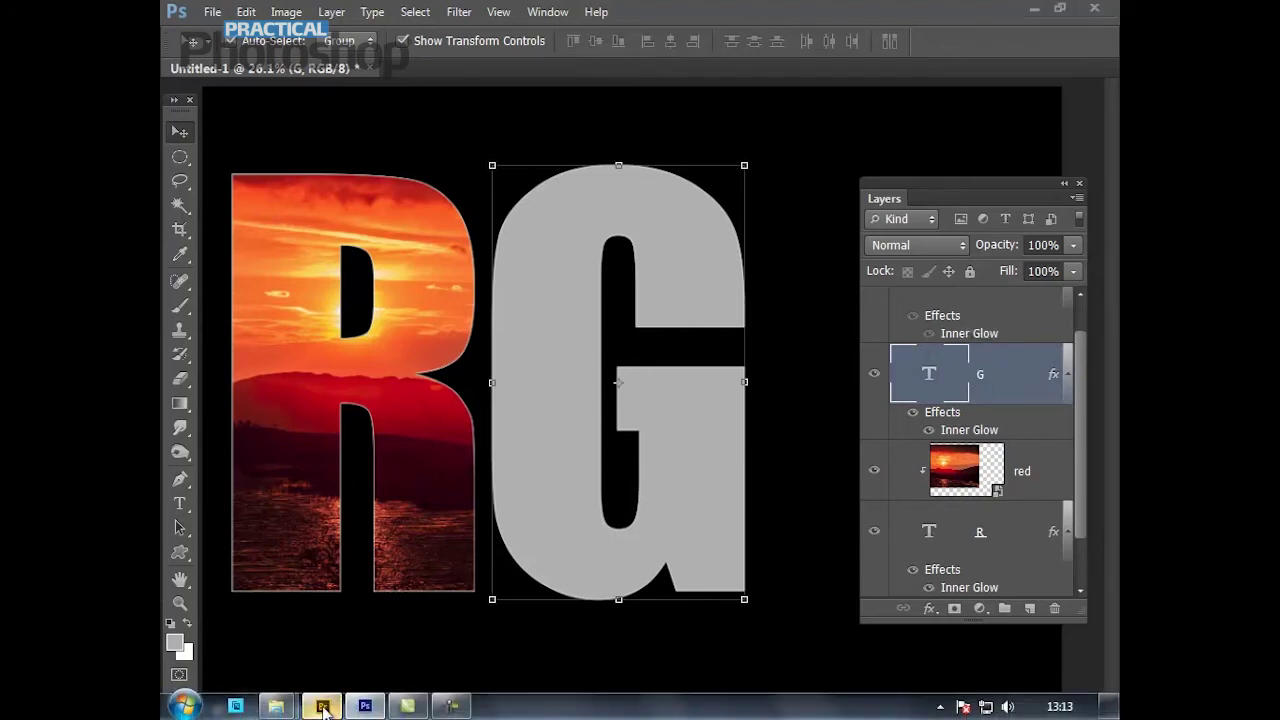
click(323, 707)
click(240, 170)
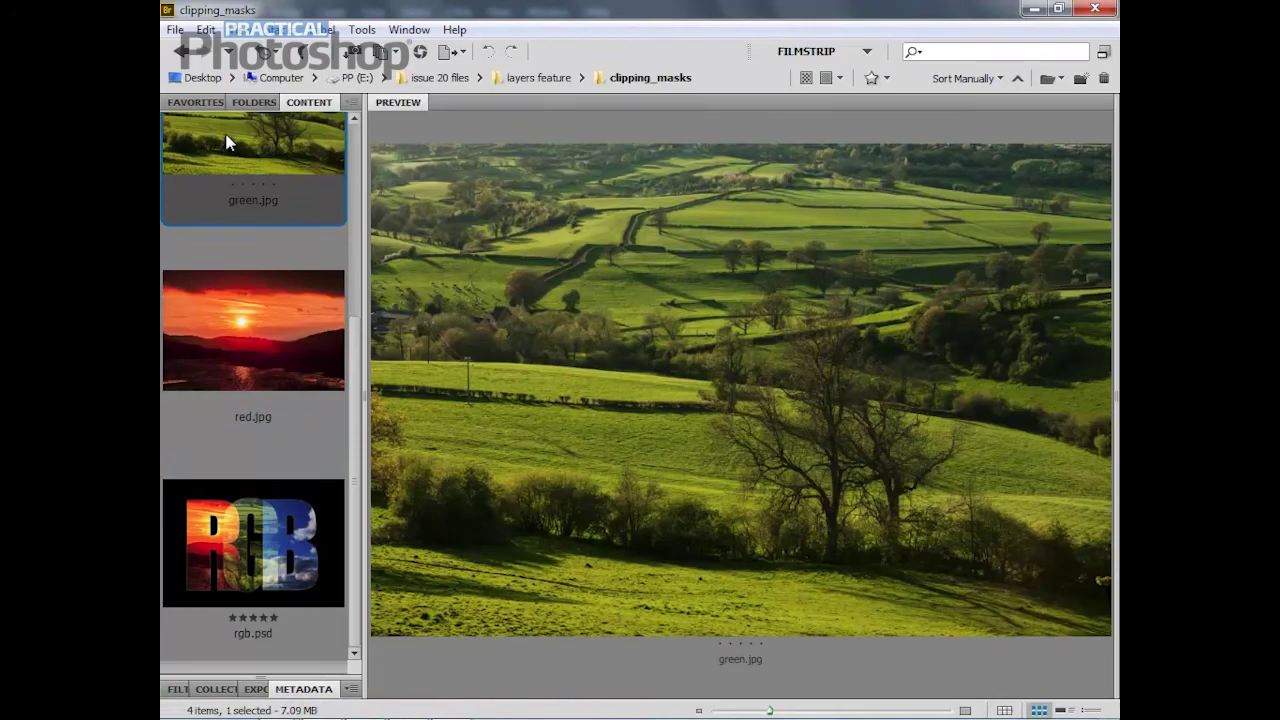
drag(226, 143, 556, 356)
drag(630, 295, 618, 285)
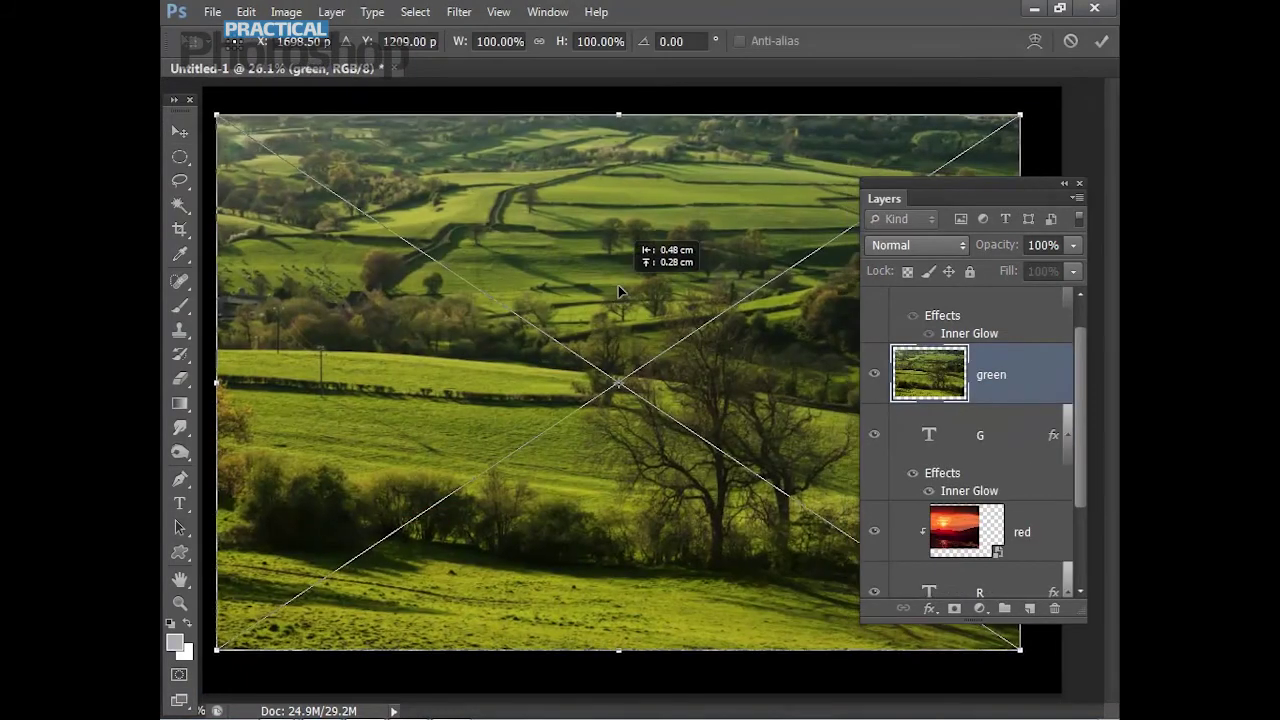
Step: Commit the green field photo, clip it inside the G, and reposition the landscape
key(Return)
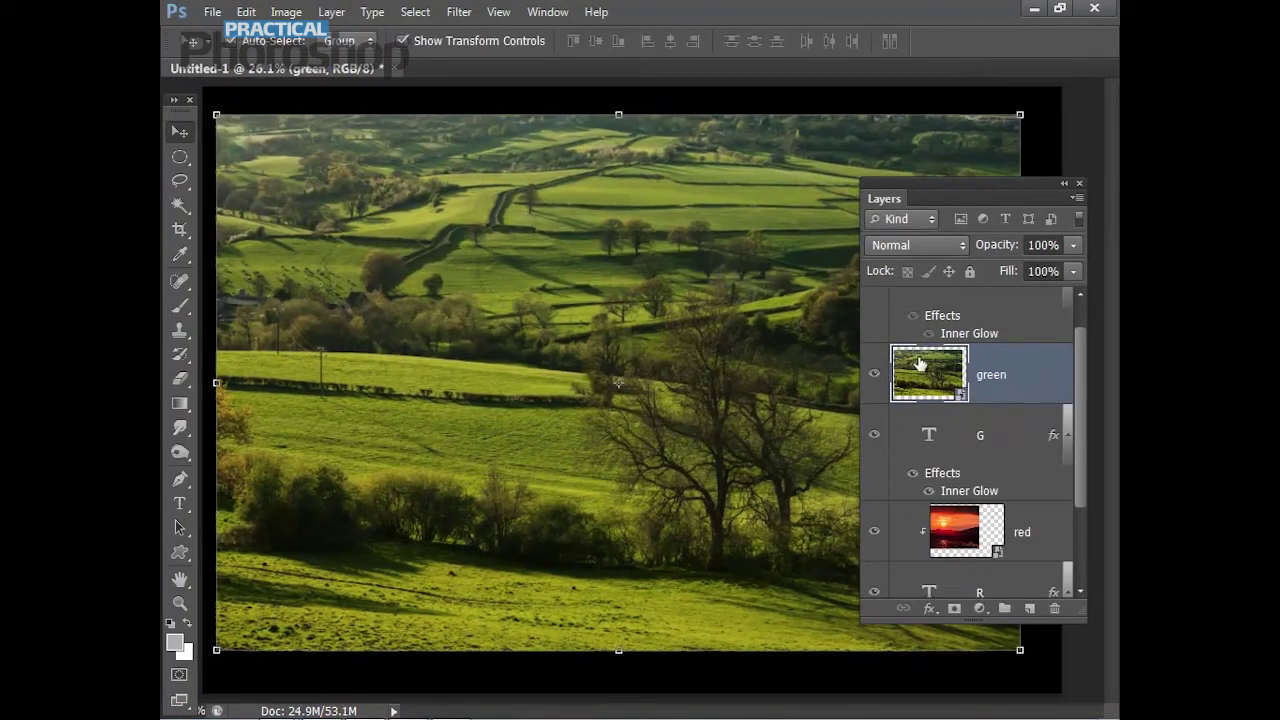
drag(945, 362, 1015, 396)
alt+click(1014, 399)
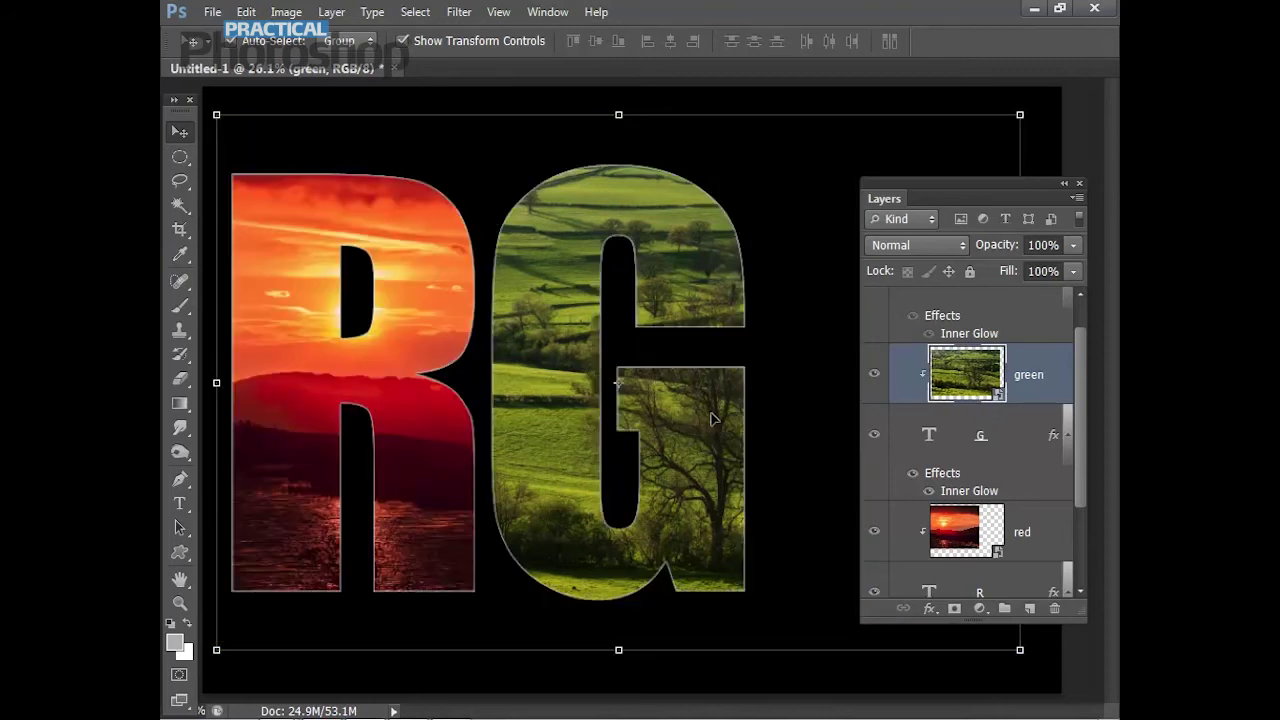
drag(707, 420, 665, 413)
Step: Show and select the B layer, then bring blue.jpg from Bridge over the B
scroll(1065, 343, up, 1)
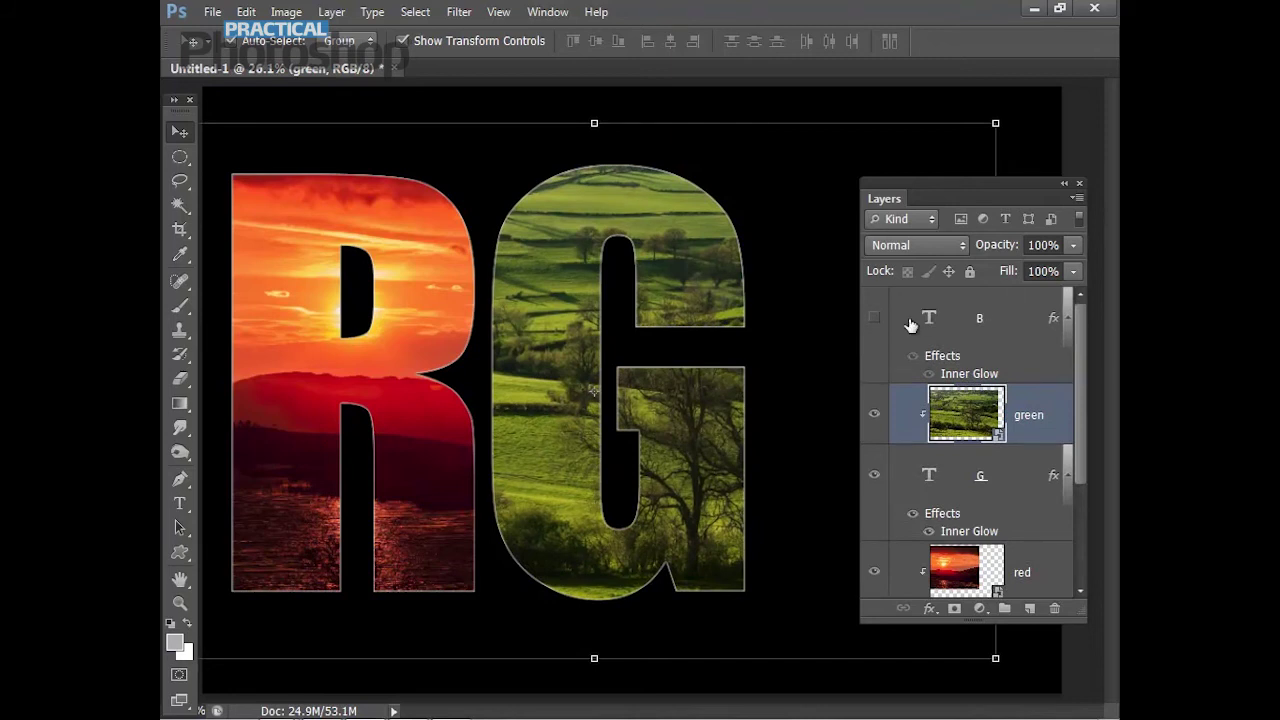
click(874, 318)
click(957, 320)
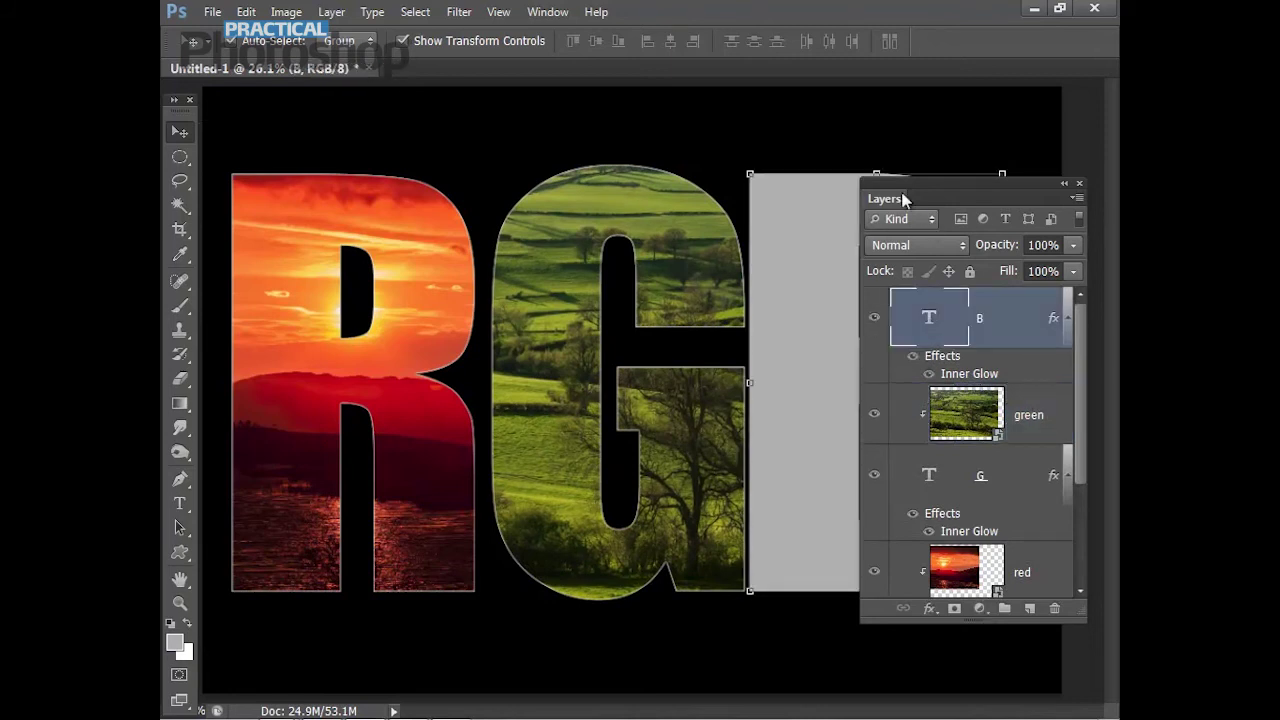
drag(888, 200, 355, 183)
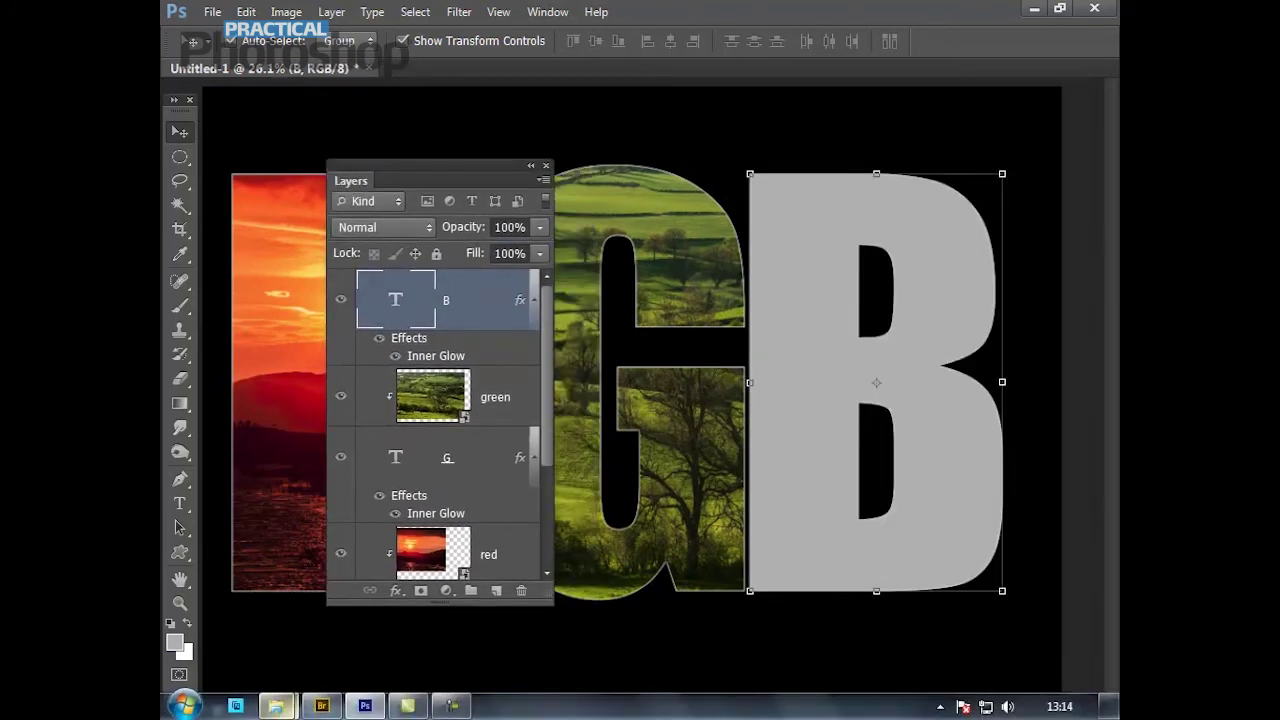
click(322, 708)
scroll(345, 294, up, 2)
click(199, 229)
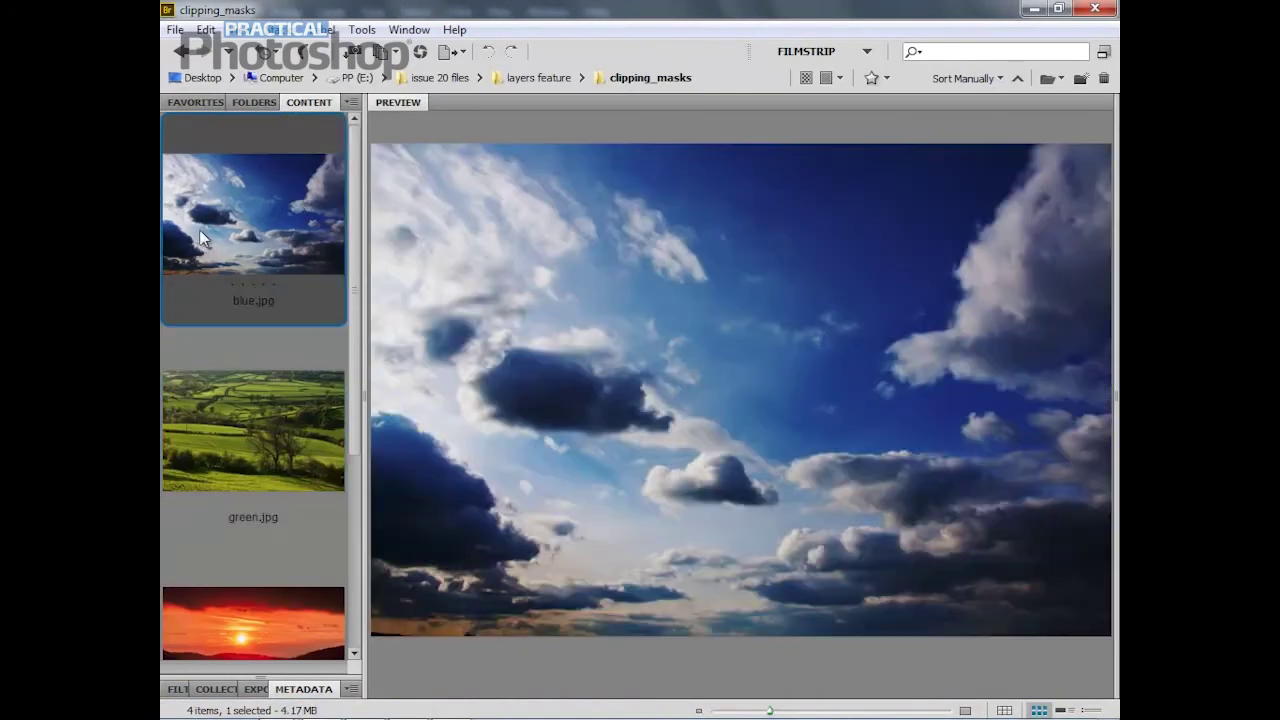
drag(230, 209, 811, 362)
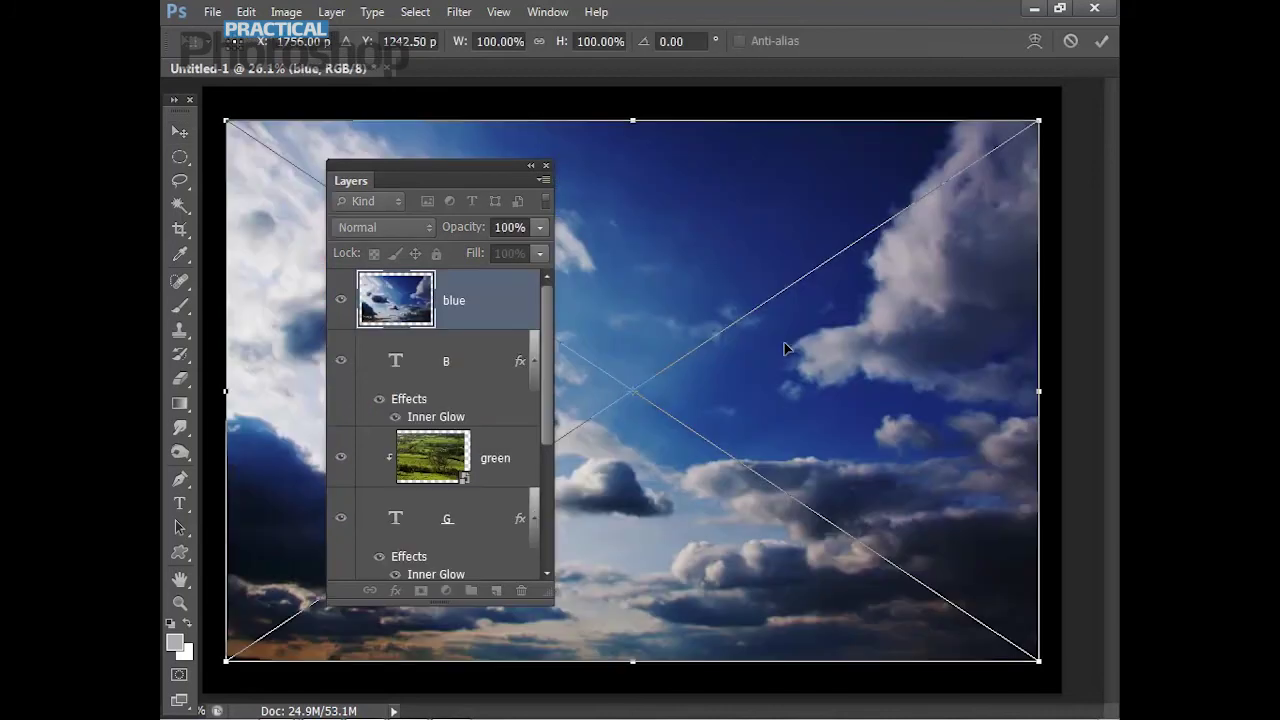
drag(614, 257, 779, 248)
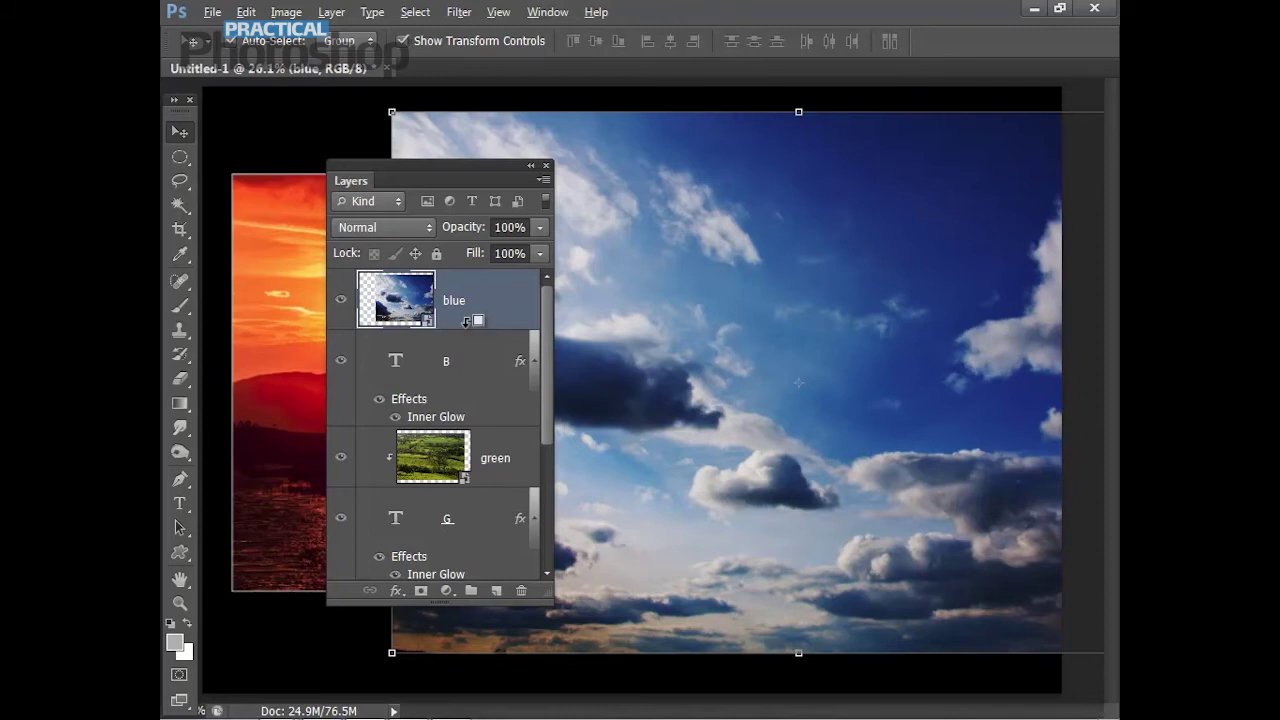
Step: Clip the blue sky photo inside the B and shift it so clouds show along the bottom
alt+click(465, 321)
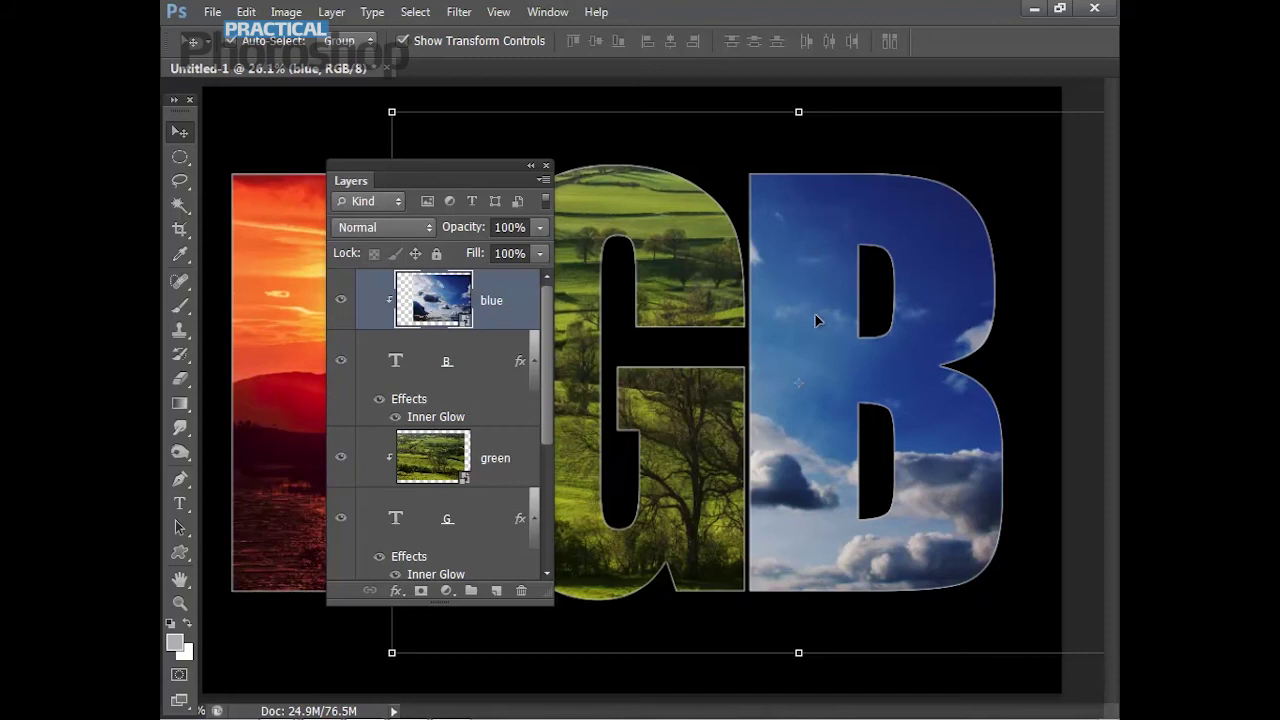
mouse_move(812, 343)
mouse_down()
mouse_move(826, 323)
mouse_move(778, 363)
mouse_move(808, 366)
mouse_up()
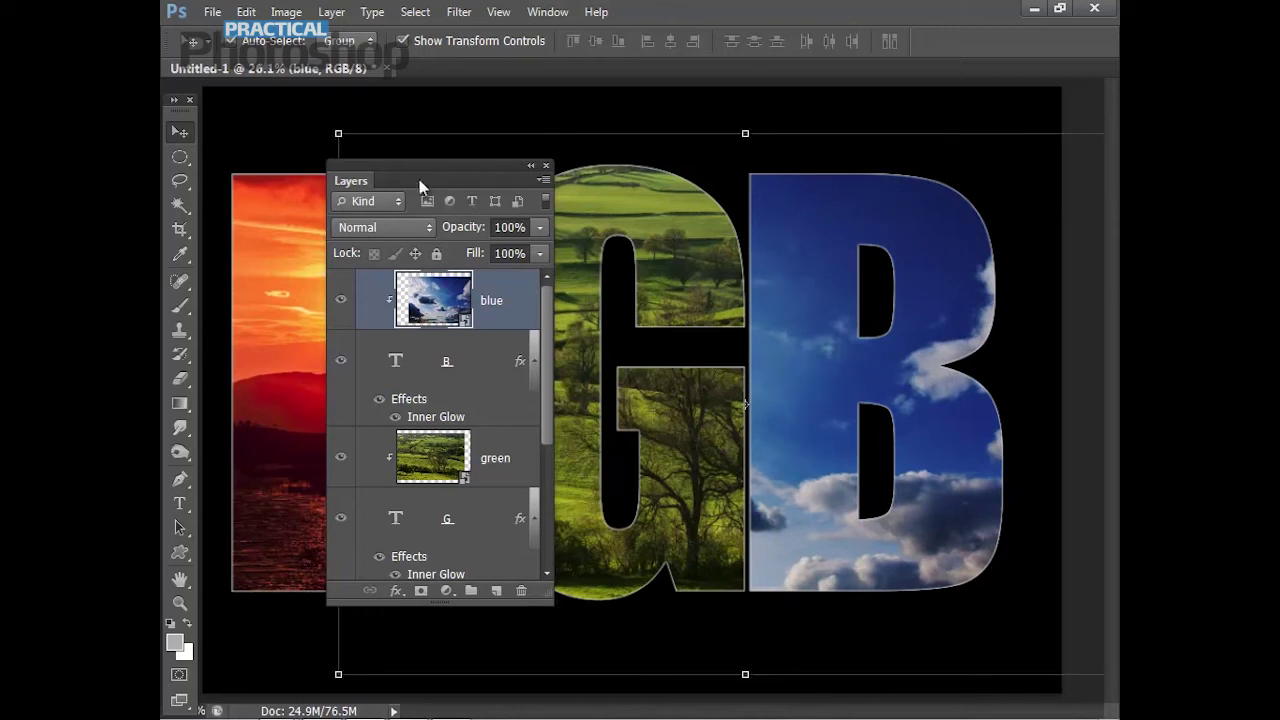
drag(357, 185, 252, 191)
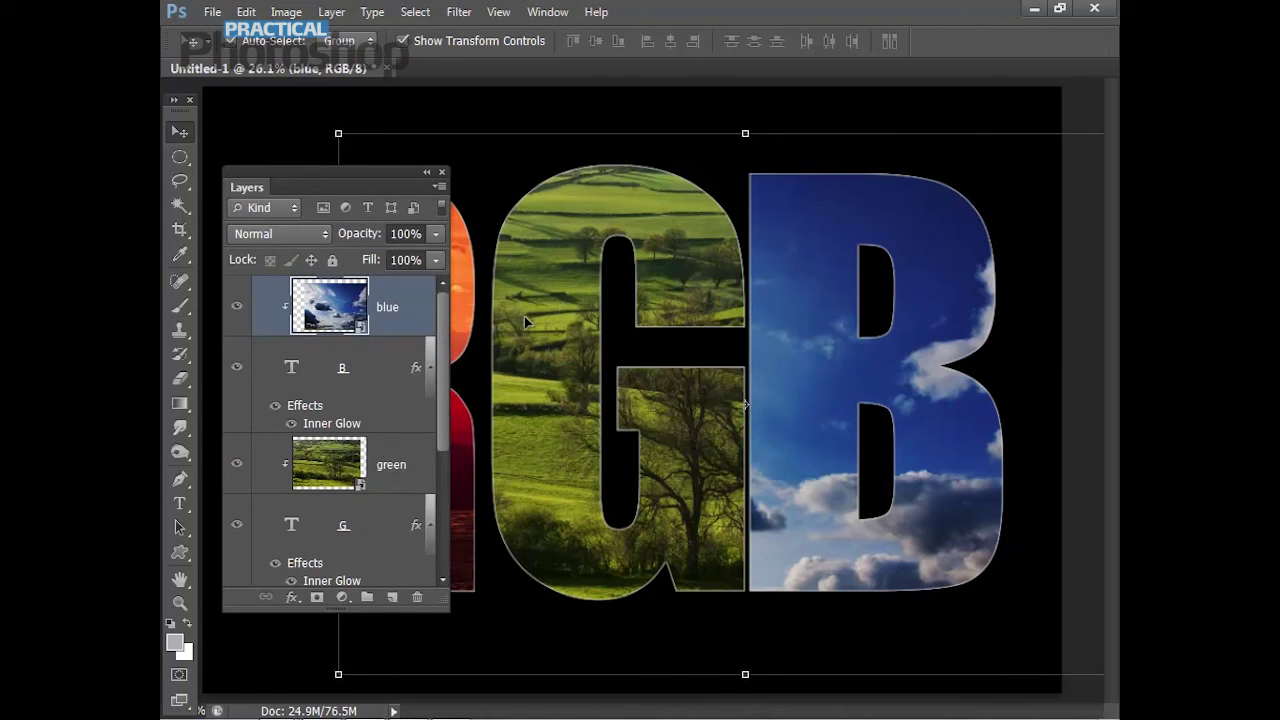
Step: Add a Curves adjustment layer above the green field photo layer
click(380, 460)
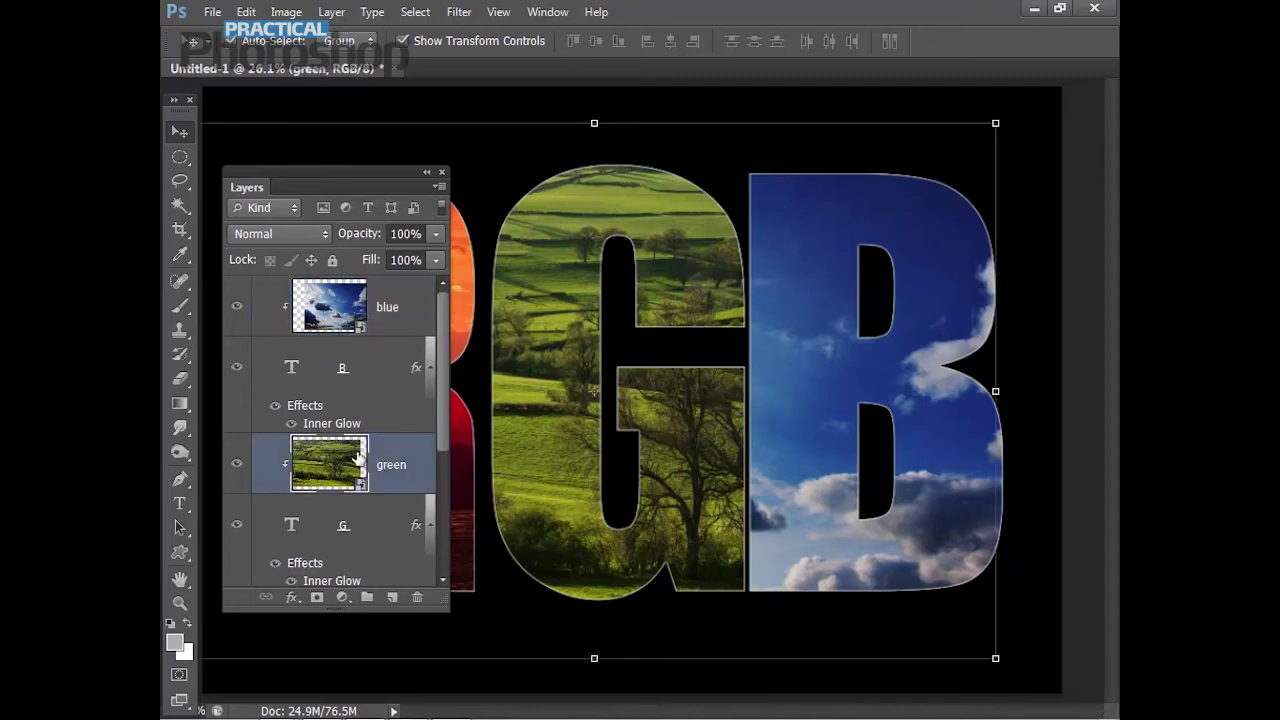
click(341, 598)
click(381, 301)
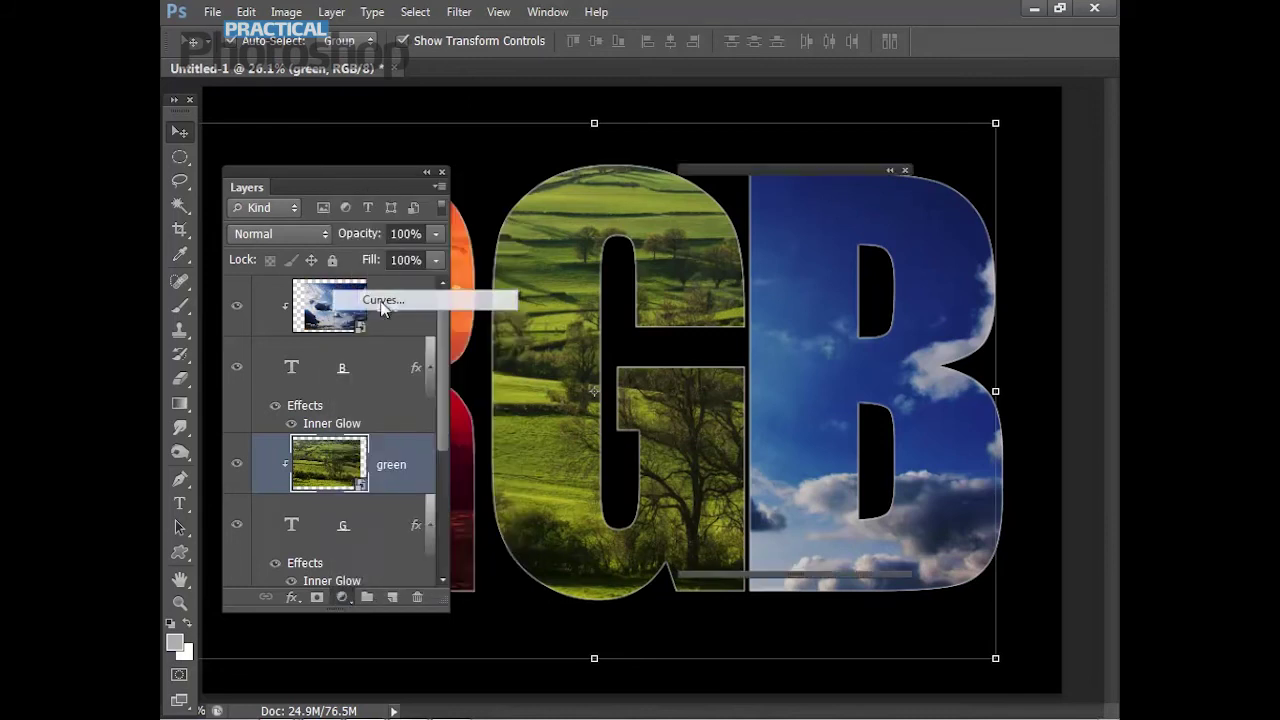
drag(697, 190, 794, 197)
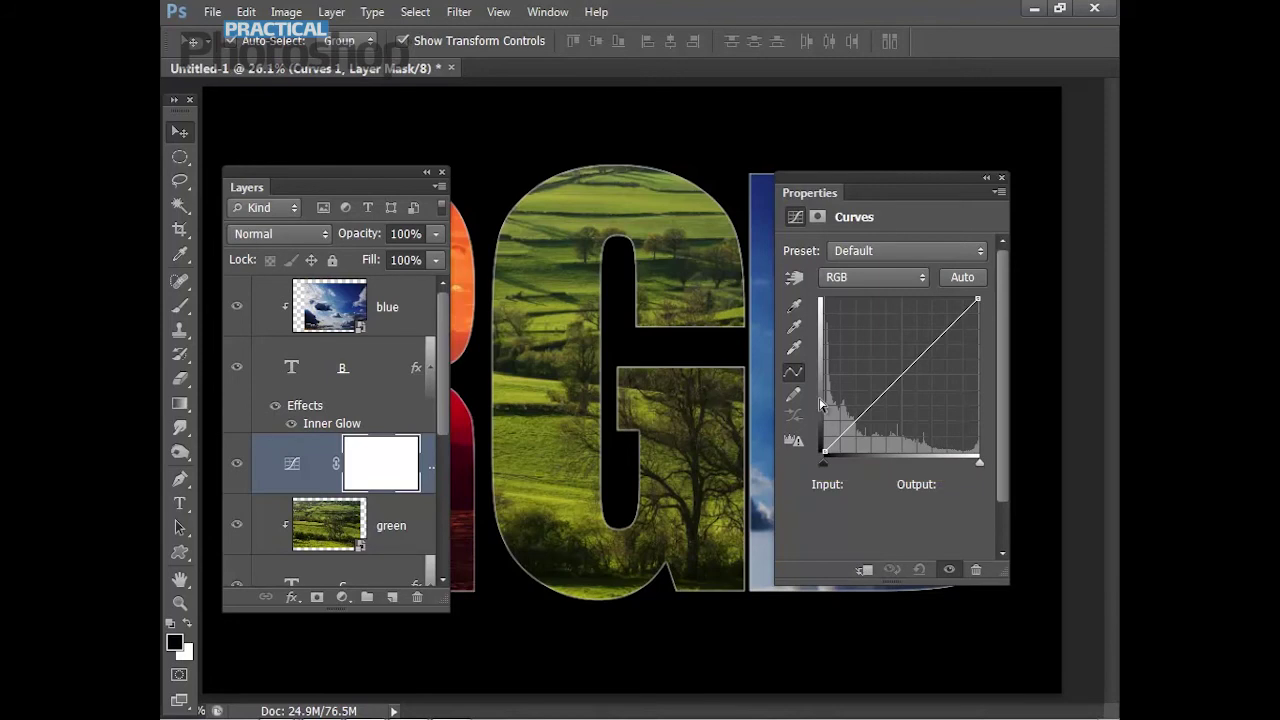
Step: Shape an S-curve by lowering the shadows and raising the highlight point to input 162, output 180
drag(830, 410, 855, 437)
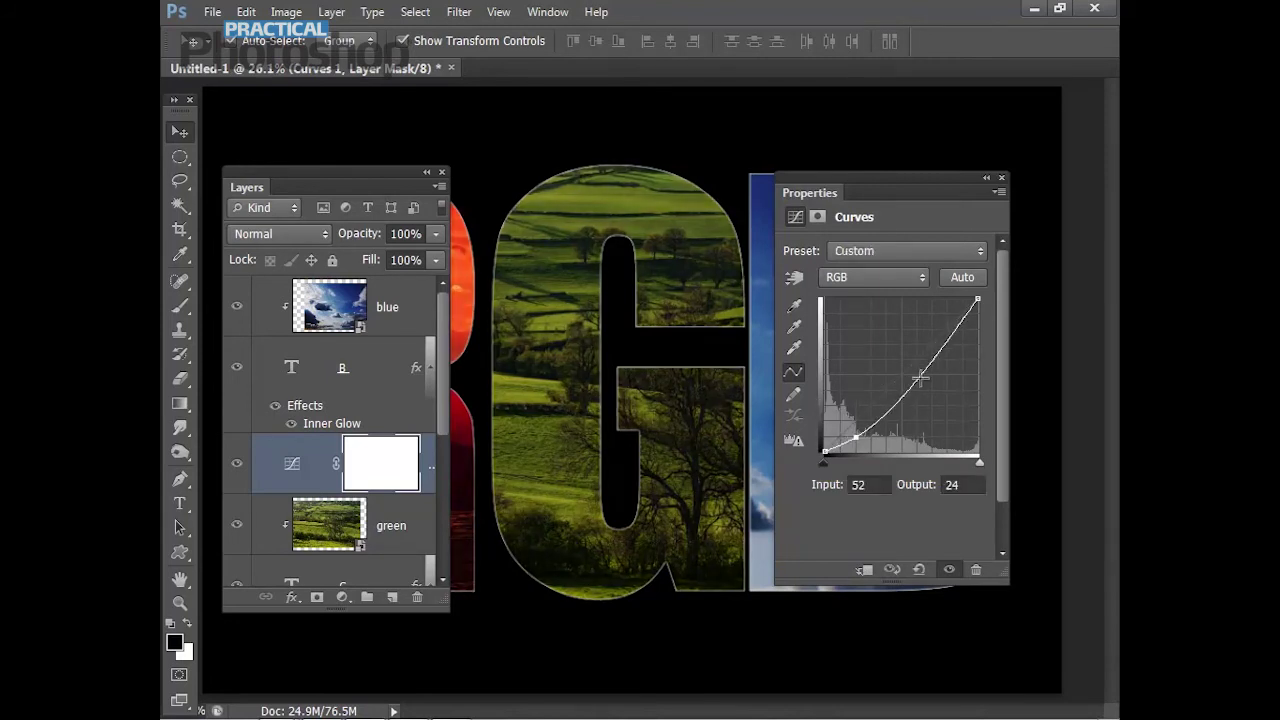
mouse_move(918, 366)
mouse_down()
mouse_move(906, 365)
mouse_move(916, 344)
mouse_up()
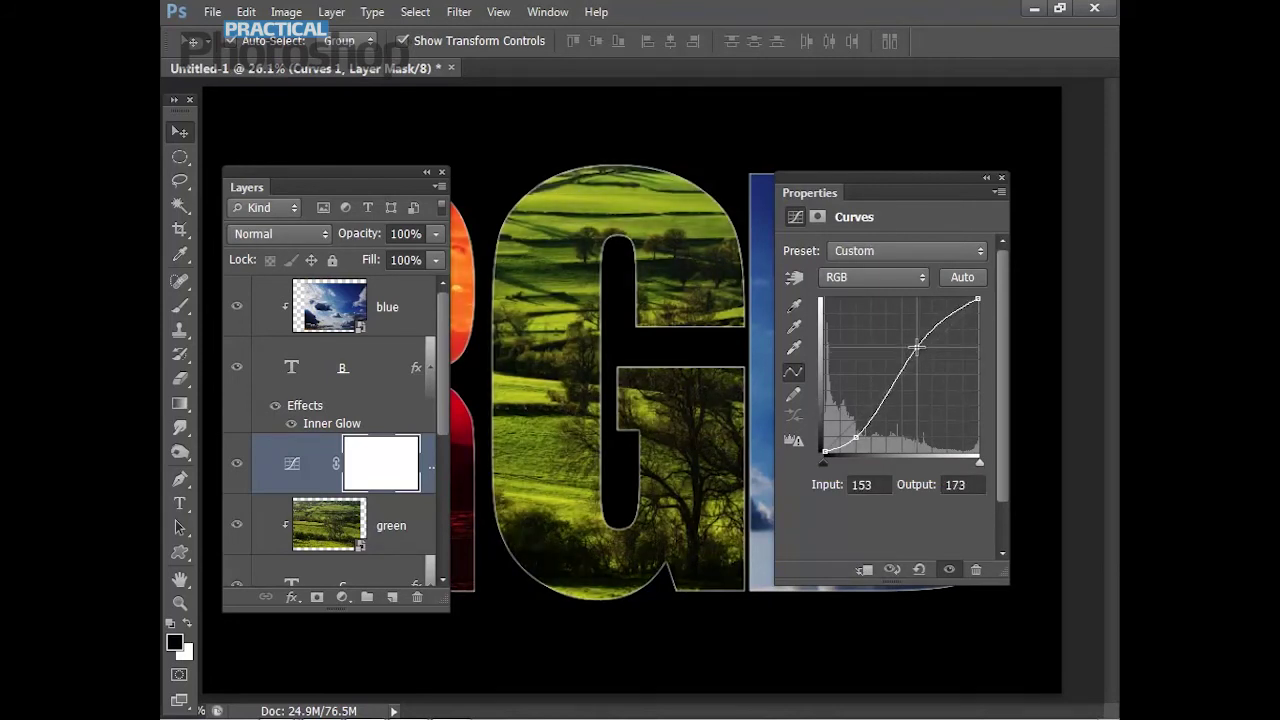
drag(857, 435, 855, 431)
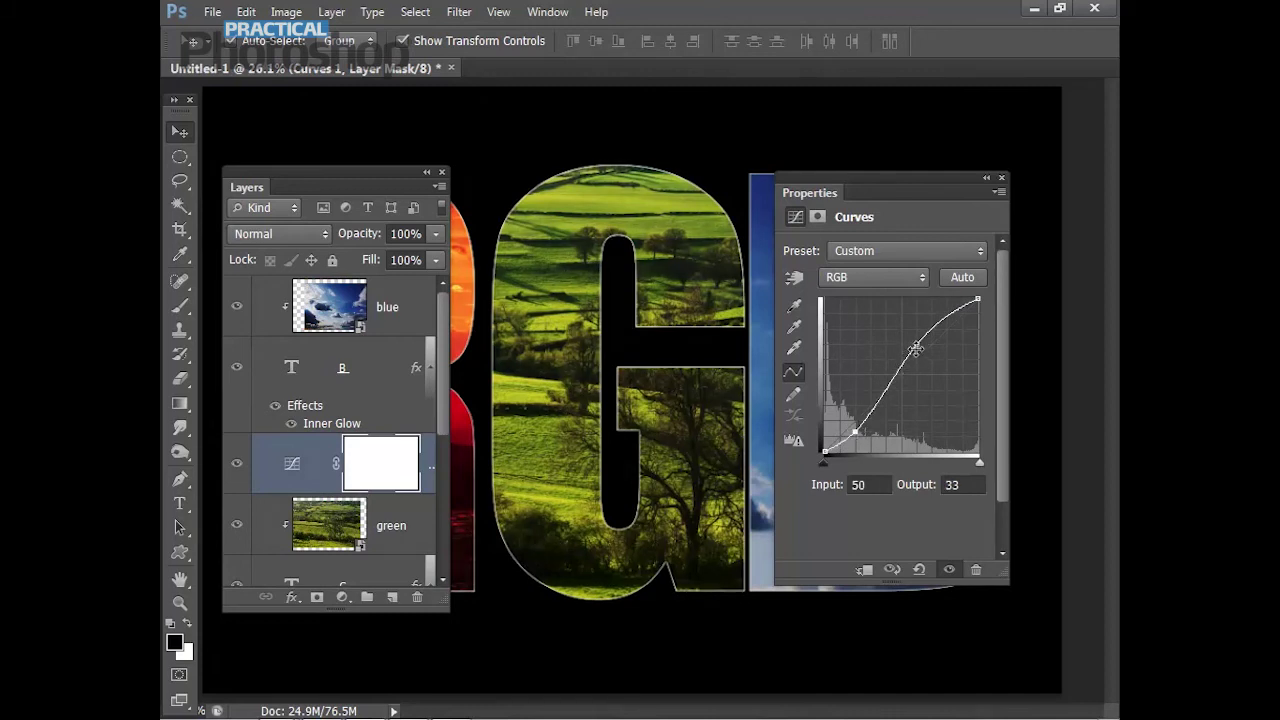
drag(916, 345, 922, 343)
drag(240, 193, 226, 496)
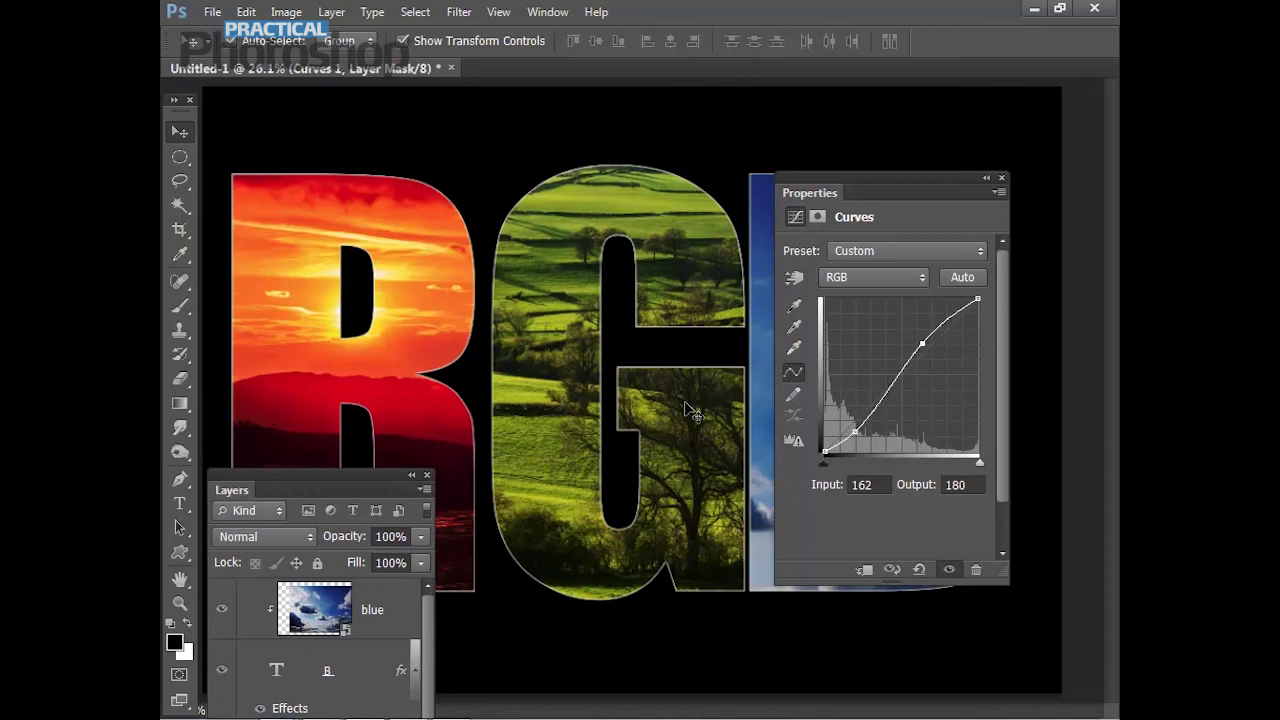
drag(234, 490, 248, 226)
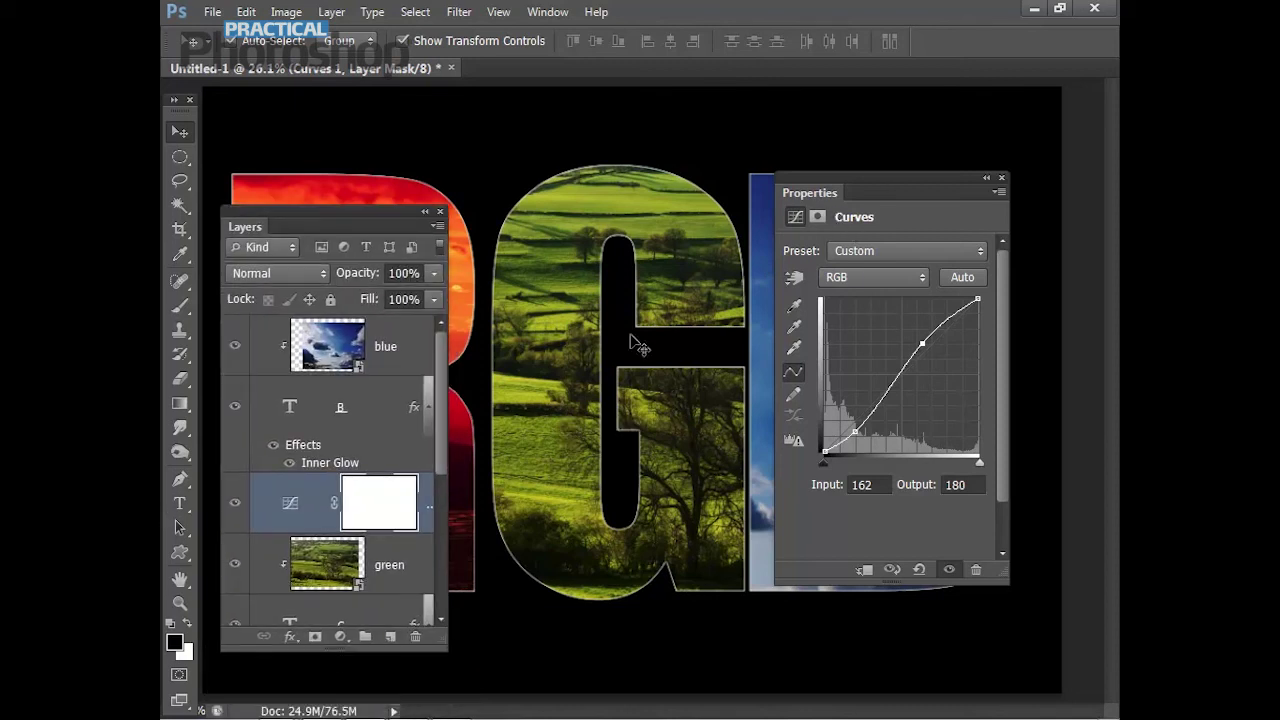
scroll(434, 457, down, 4)
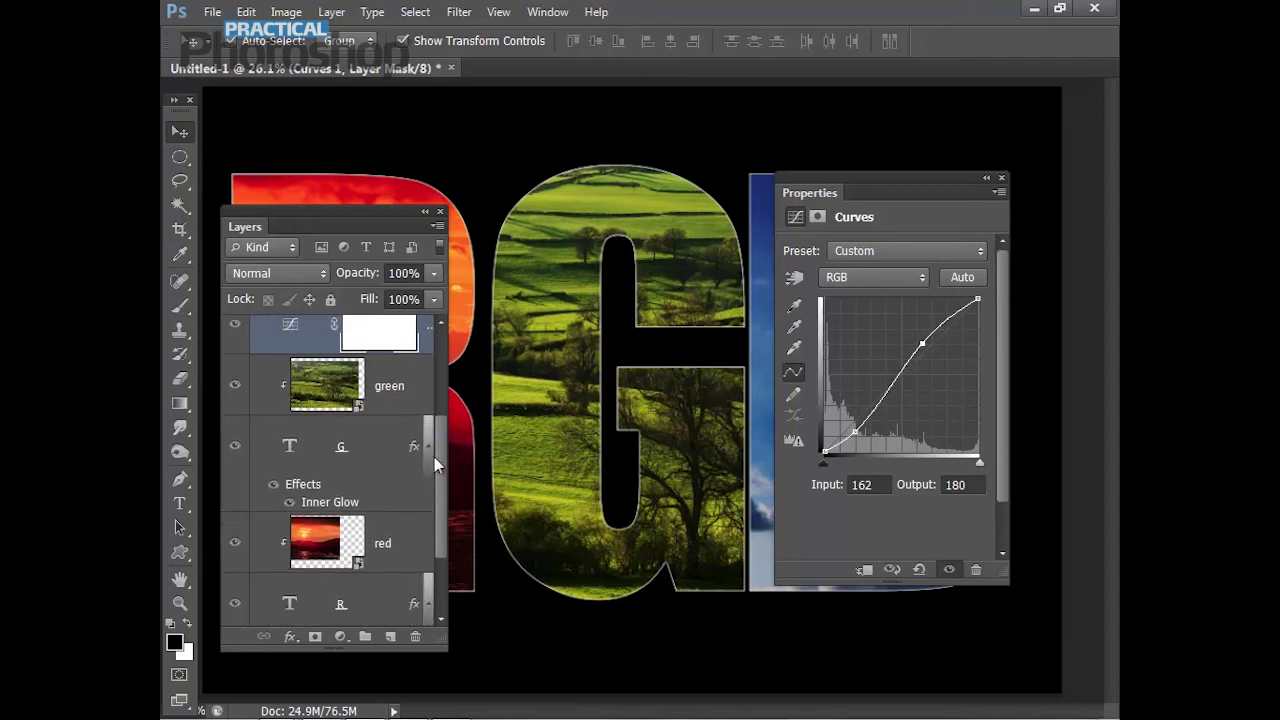
scroll(429, 468, up, 1)
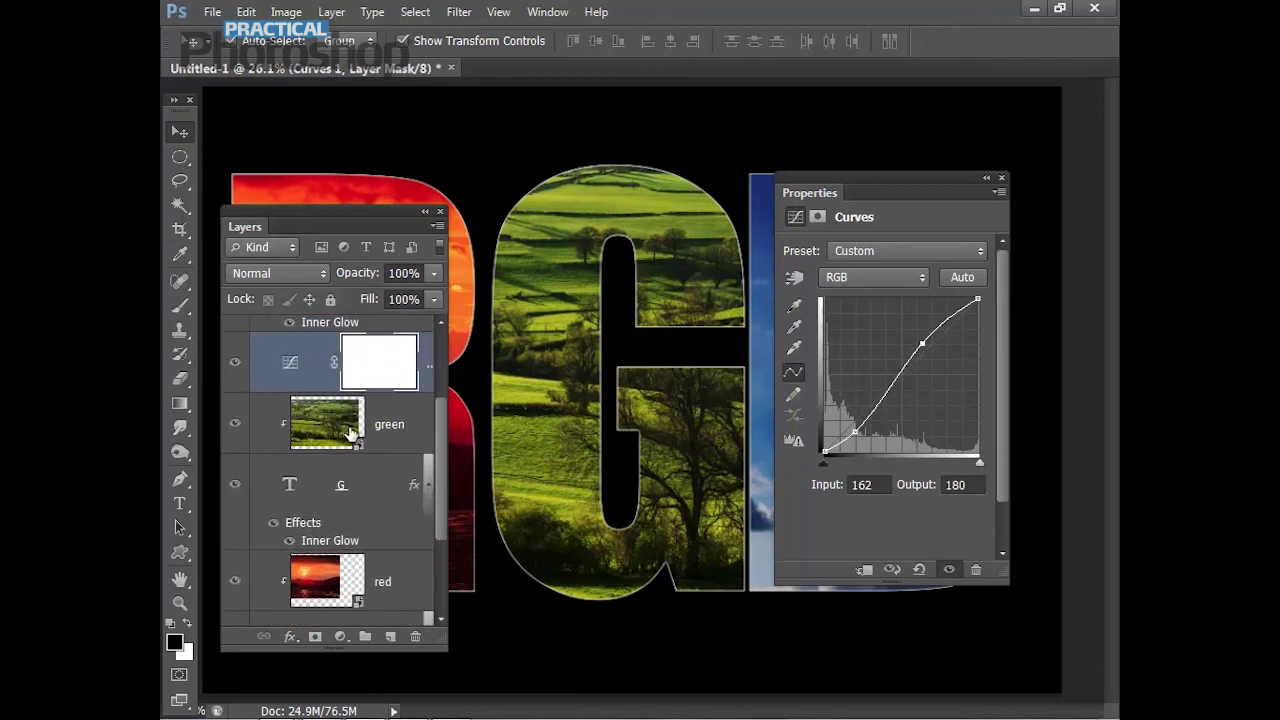
Step: Clip Curves 1 to the green photo and toggle its visibility to compare the effect
alt+click(424, 393)
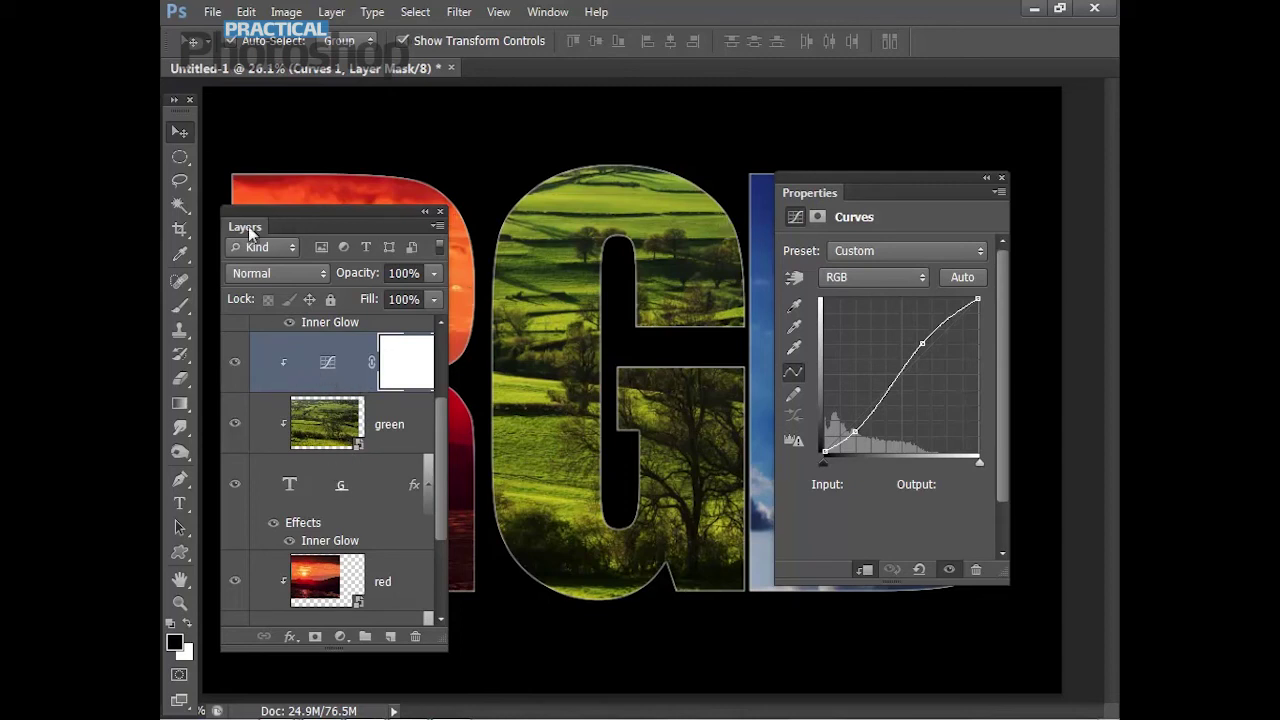
drag(251, 228, 837, 246)
click(820, 385)
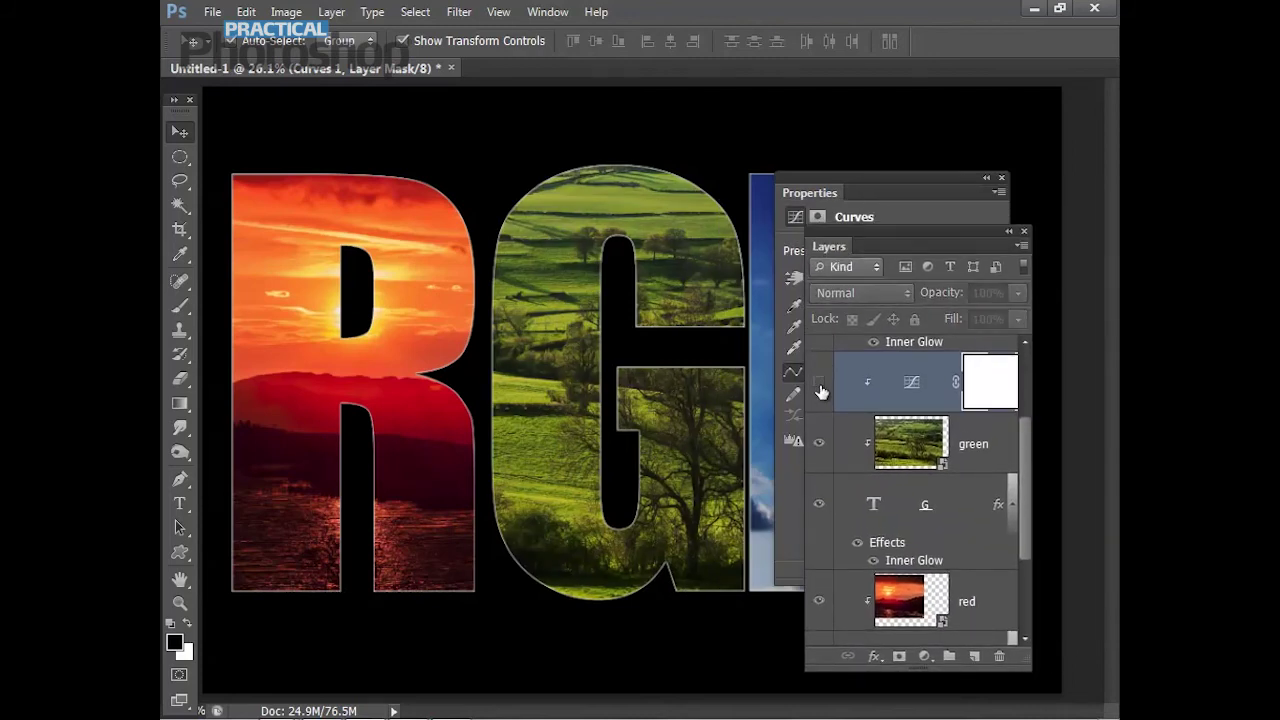
click(820, 385)
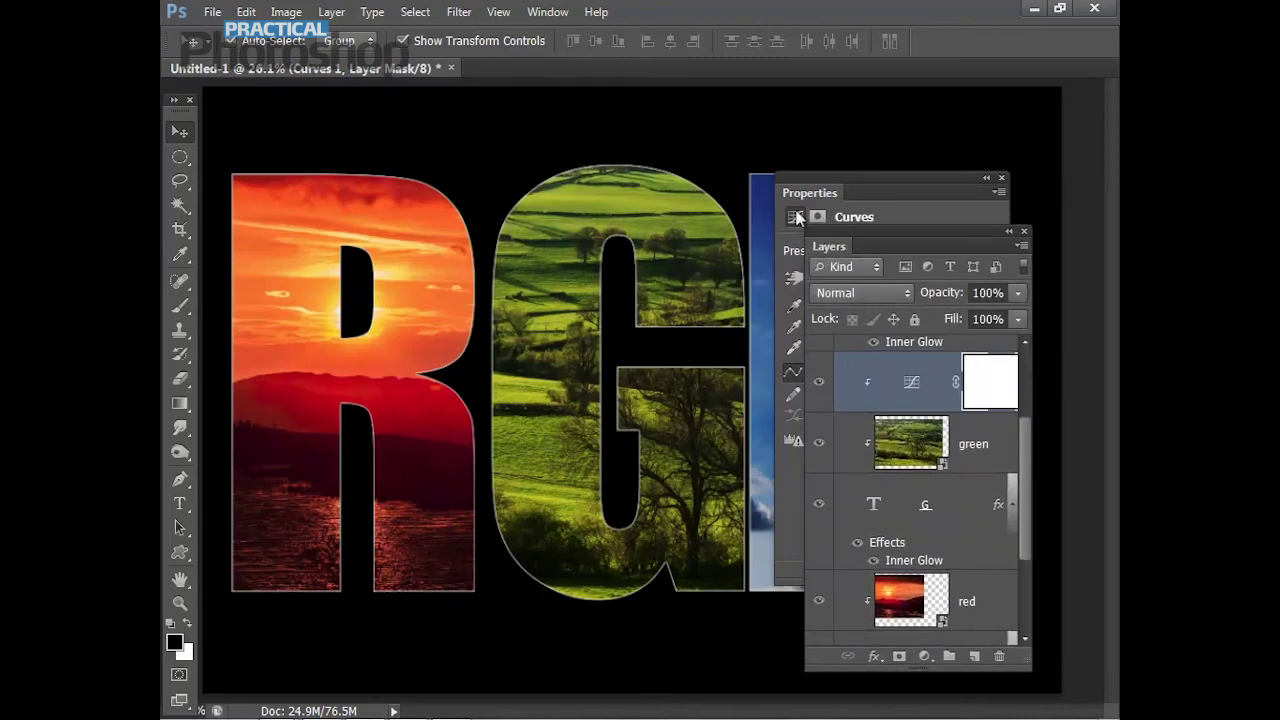
Step: Close the Curves properties and stretch the Layers panel until Background is visible
click(1002, 178)
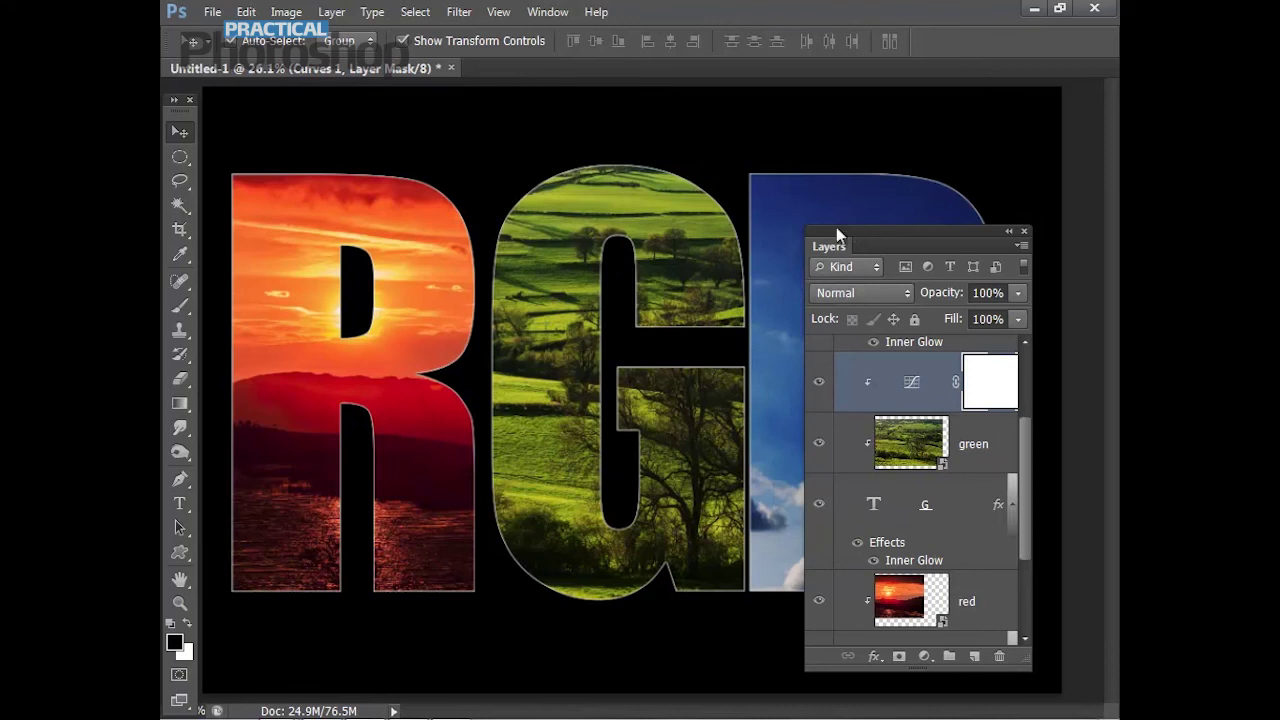
drag(829, 254, 814, 218)
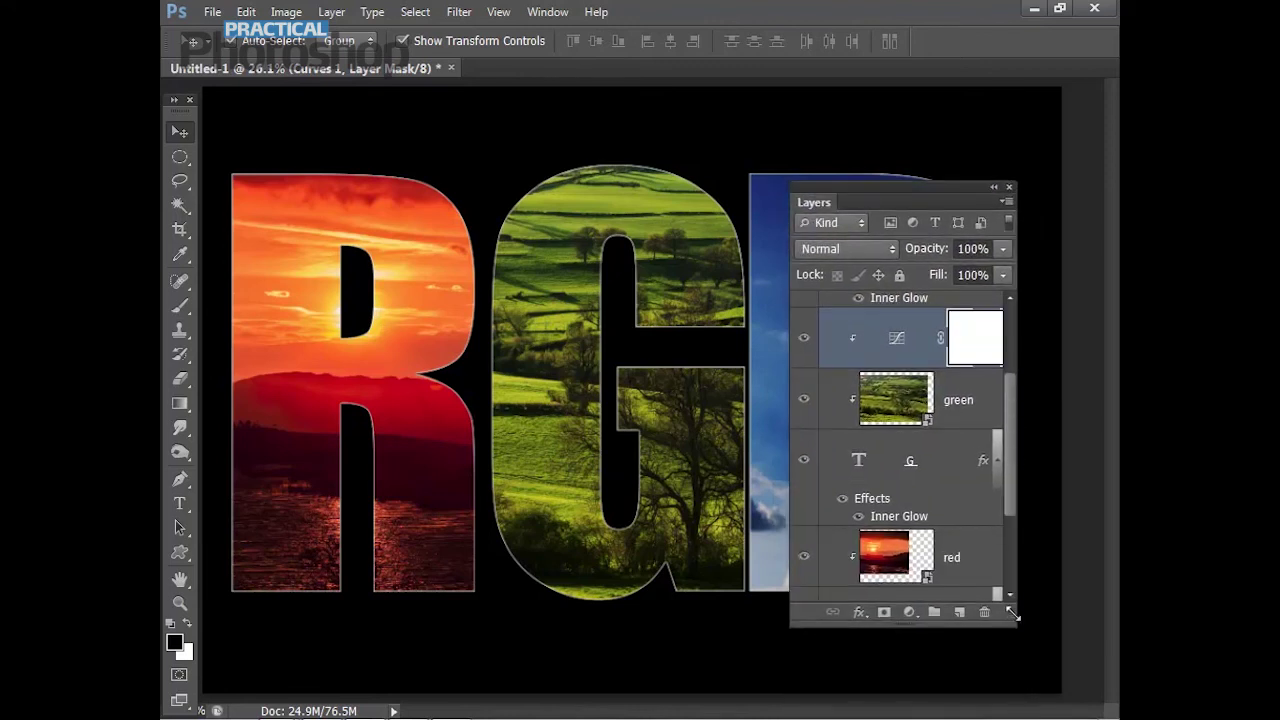
drag(1014, 622, 1010, 692)
drag(816, 206, 864, 102)
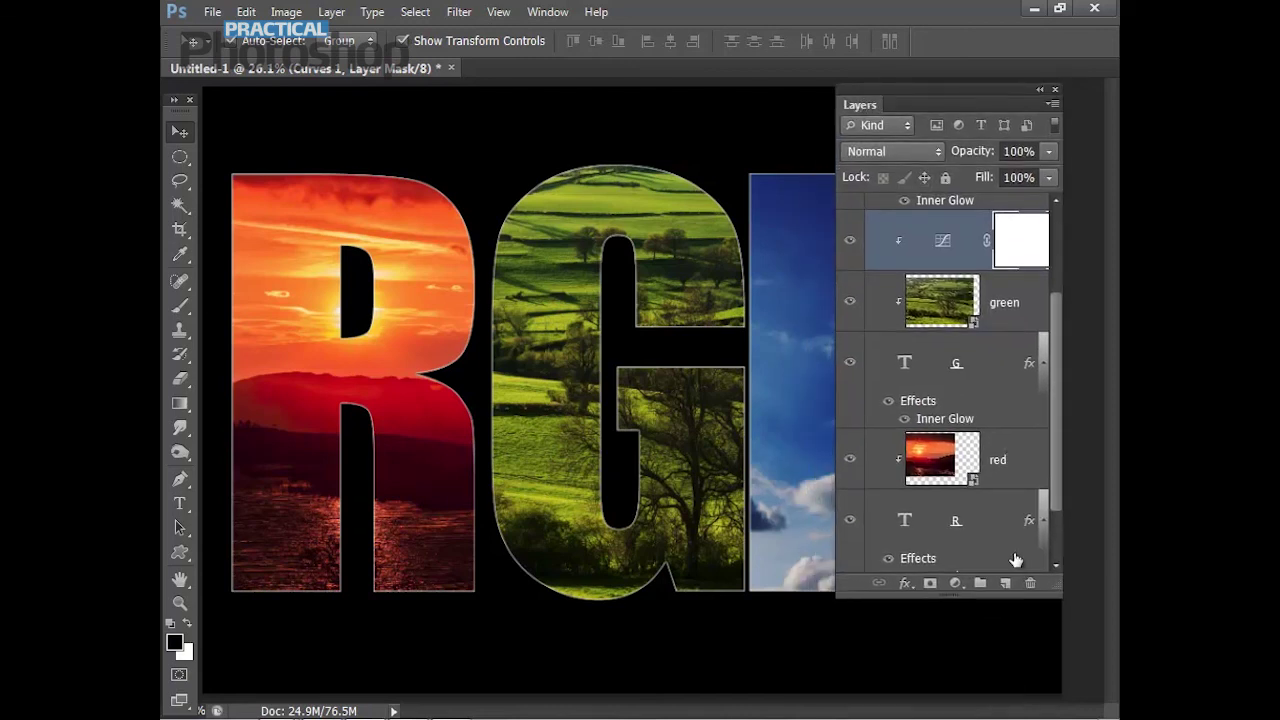
drag(1055, 582, 1058, 674)
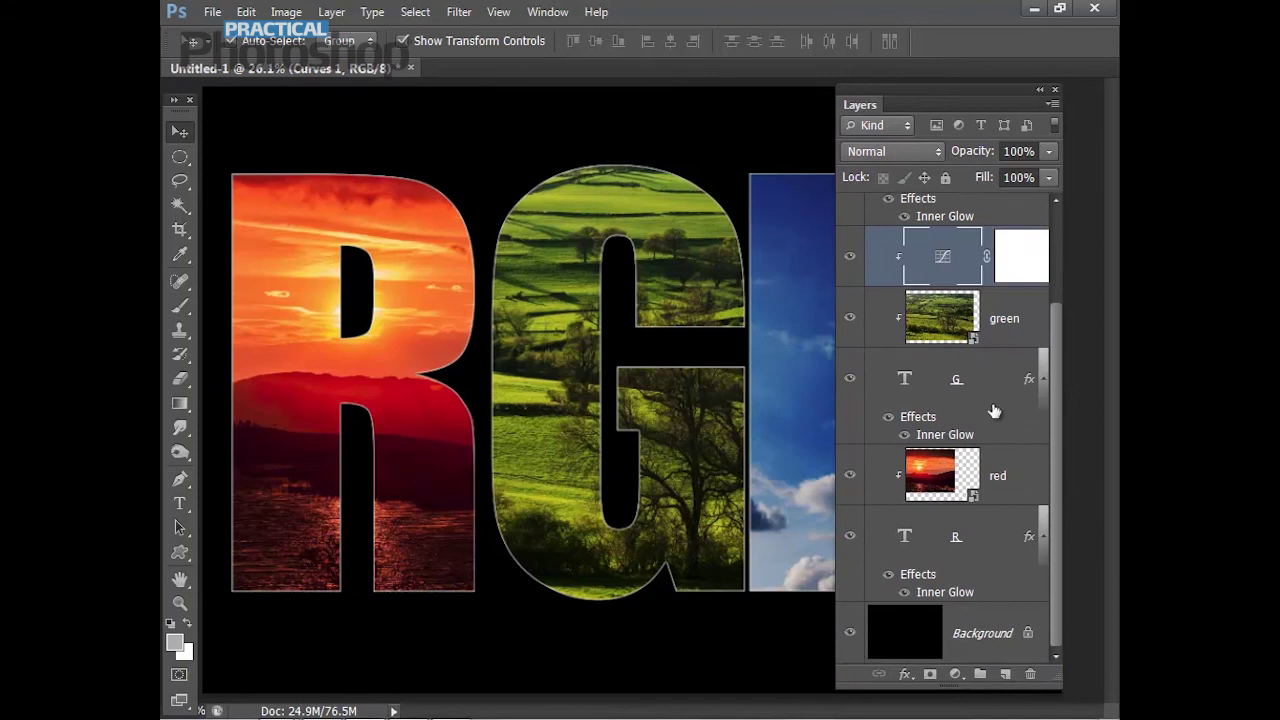
Step: Group the R text layer with the red photo and name the group 'r'
click(982, 540)
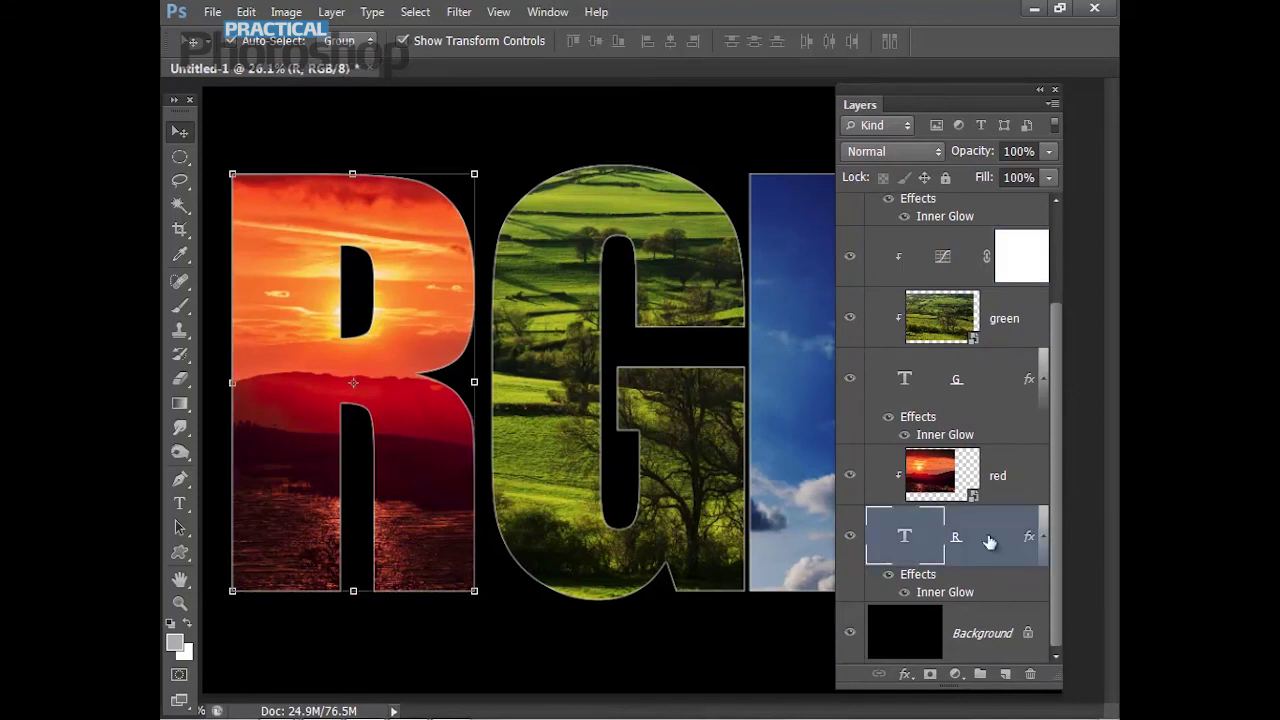
shift+click(1005, 473)
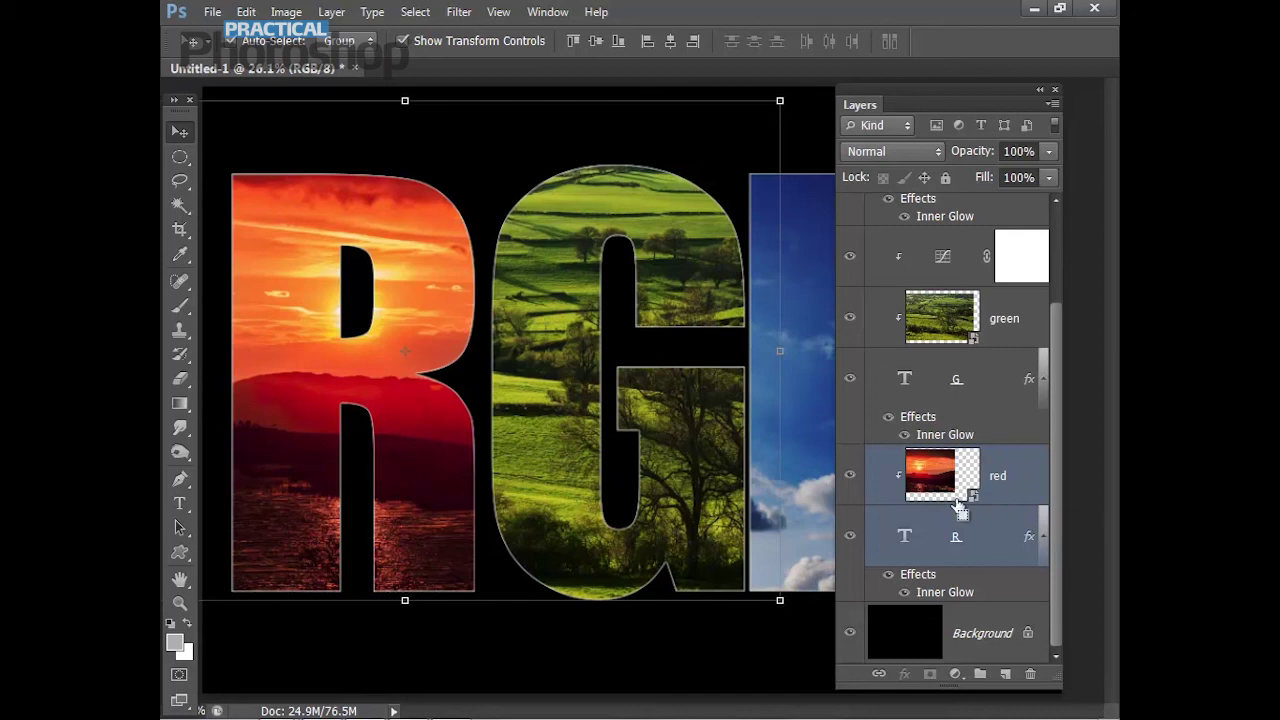
key(ctrl+g)
double_click(918, 584)
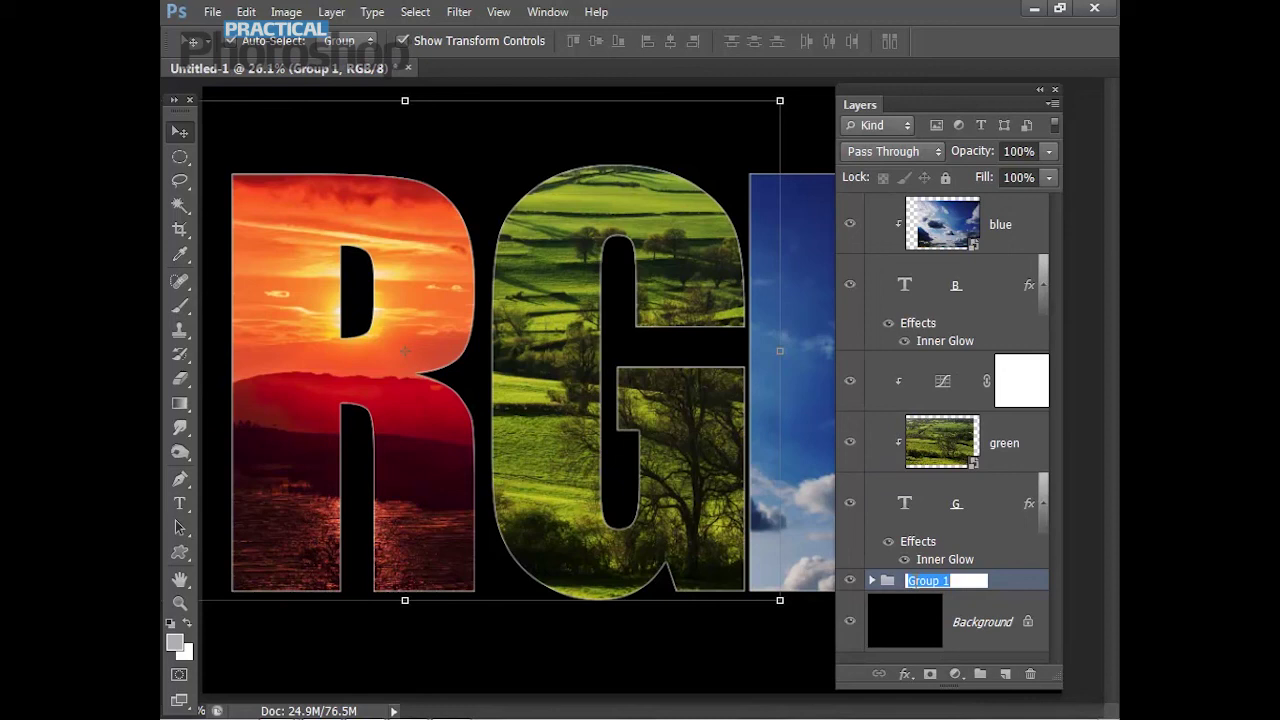
text(r)
key(Return)
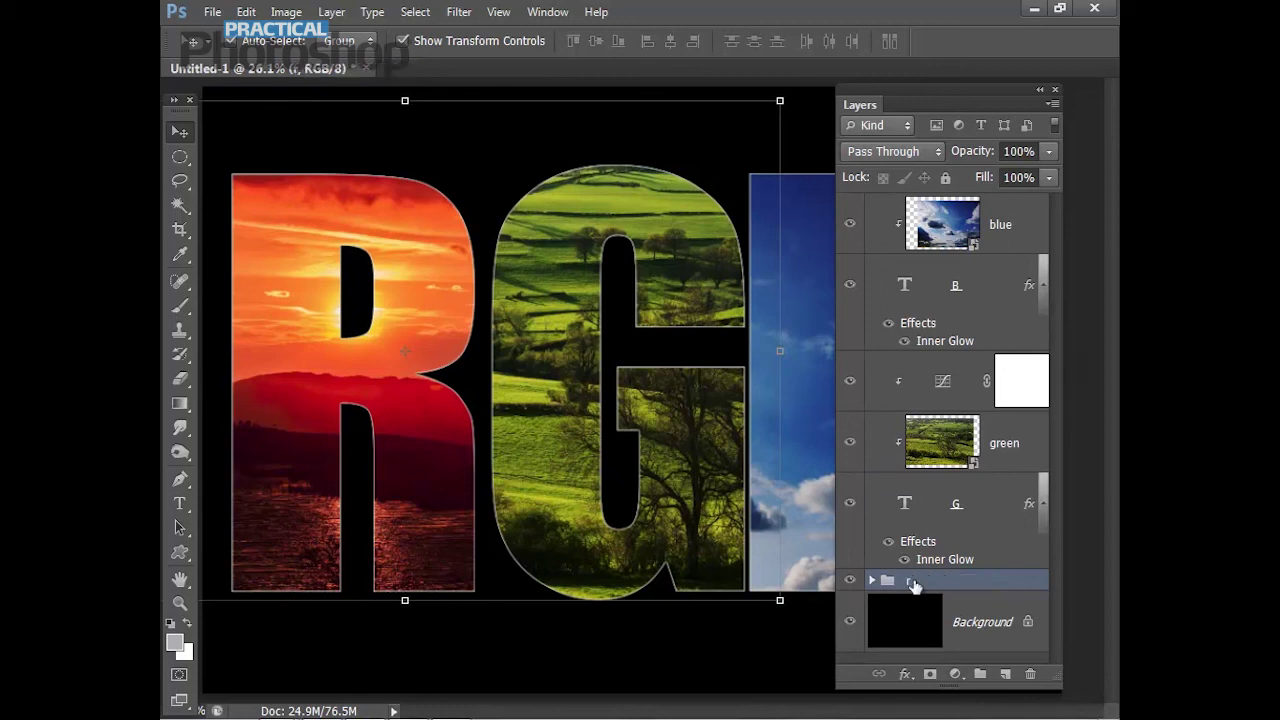
Step: Group the G text, green photo and Curves 1 layers and name the group 'g'
click(958, 510)
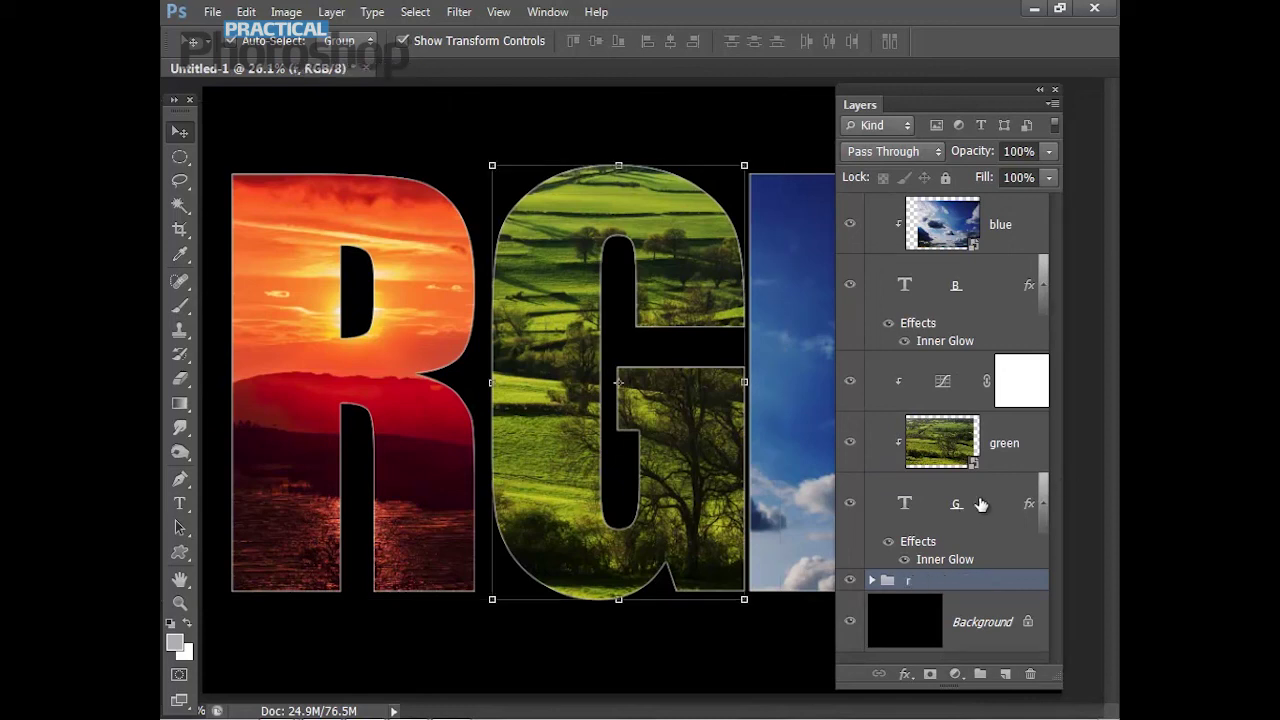
shift+click(1005, 438)
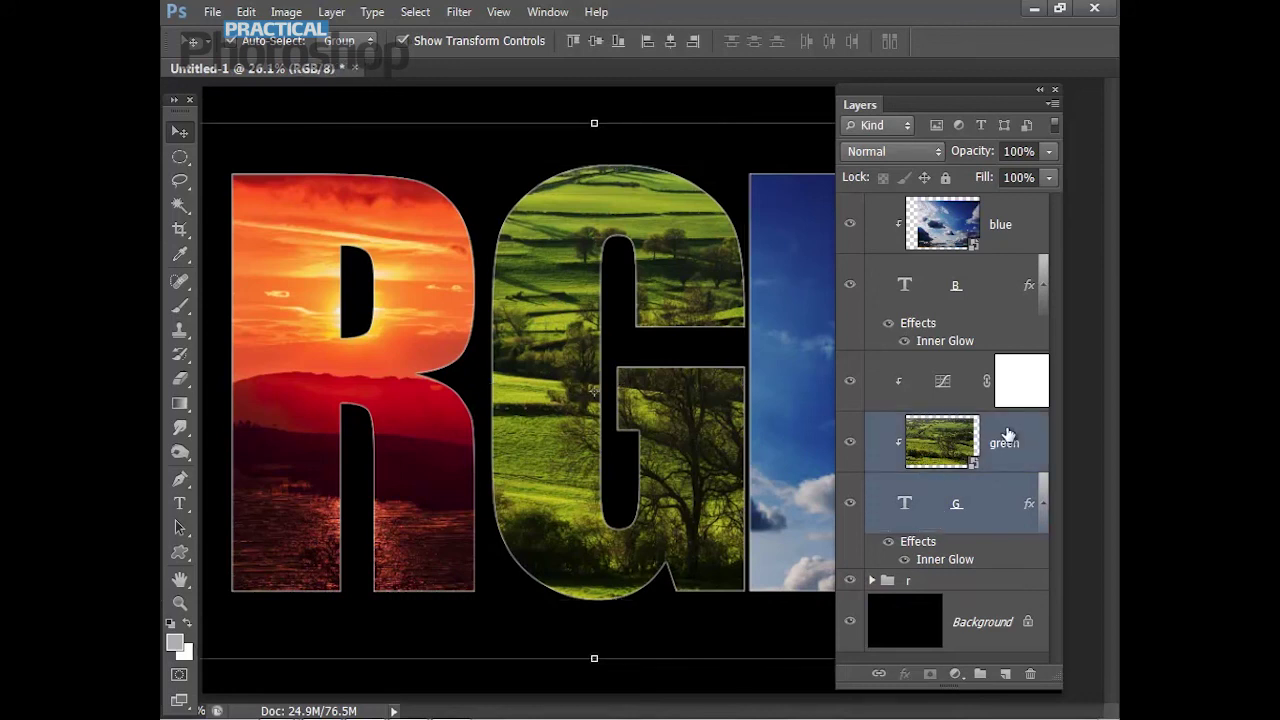
shift+click(988, 362)
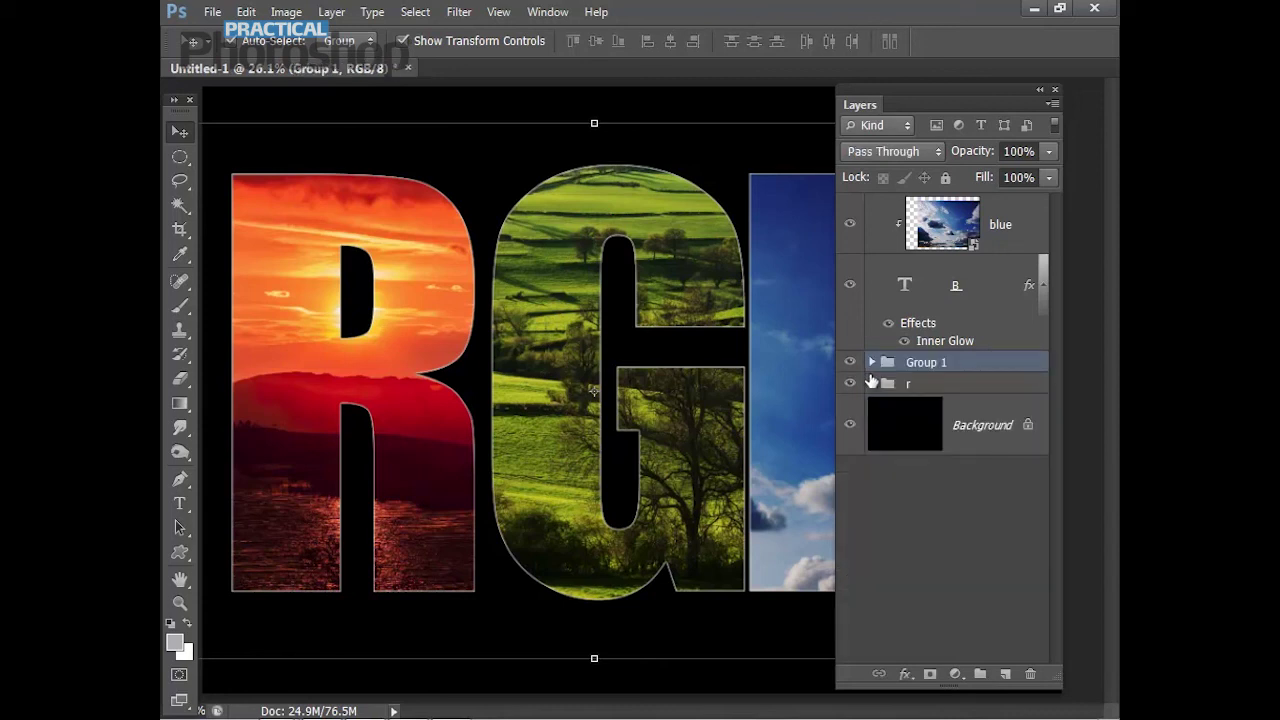
double_click(925, 362)
text(g)
key(Return)
Step: Group the B text layer with the blue photo and name the group 'b'
click(1003, 293)
shift+click(1024, 224)
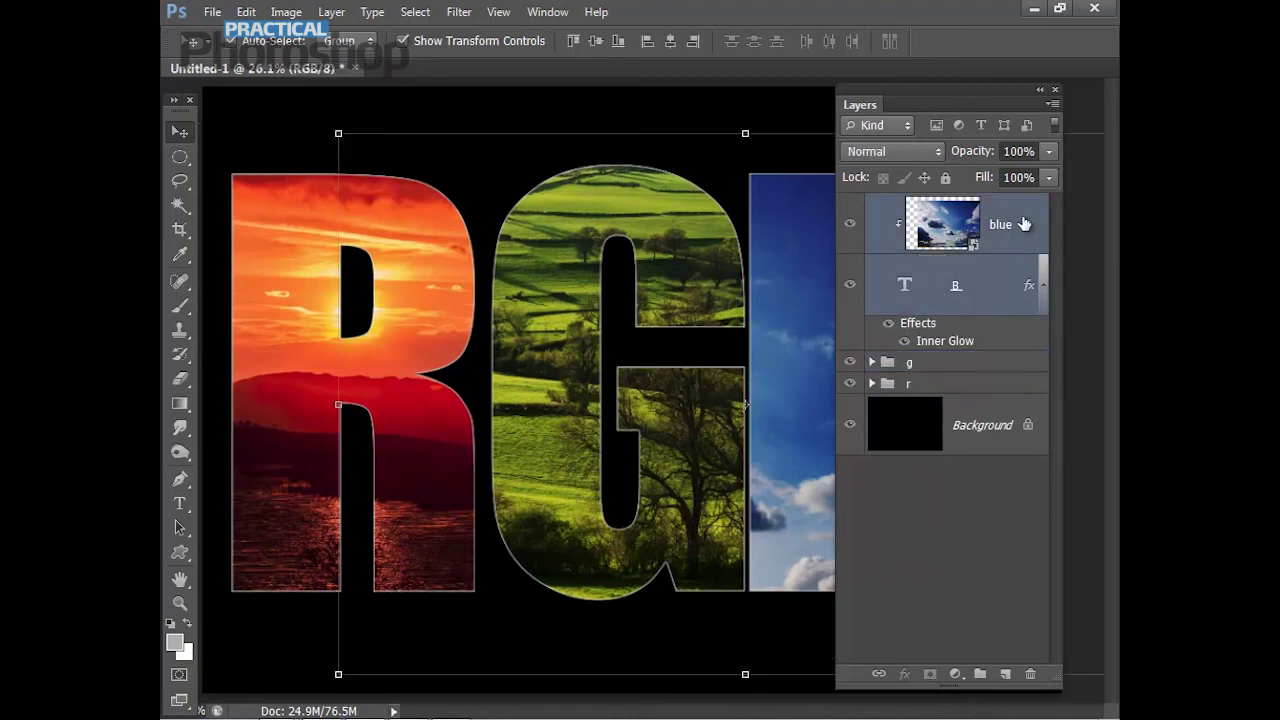
key(ctrl+g)
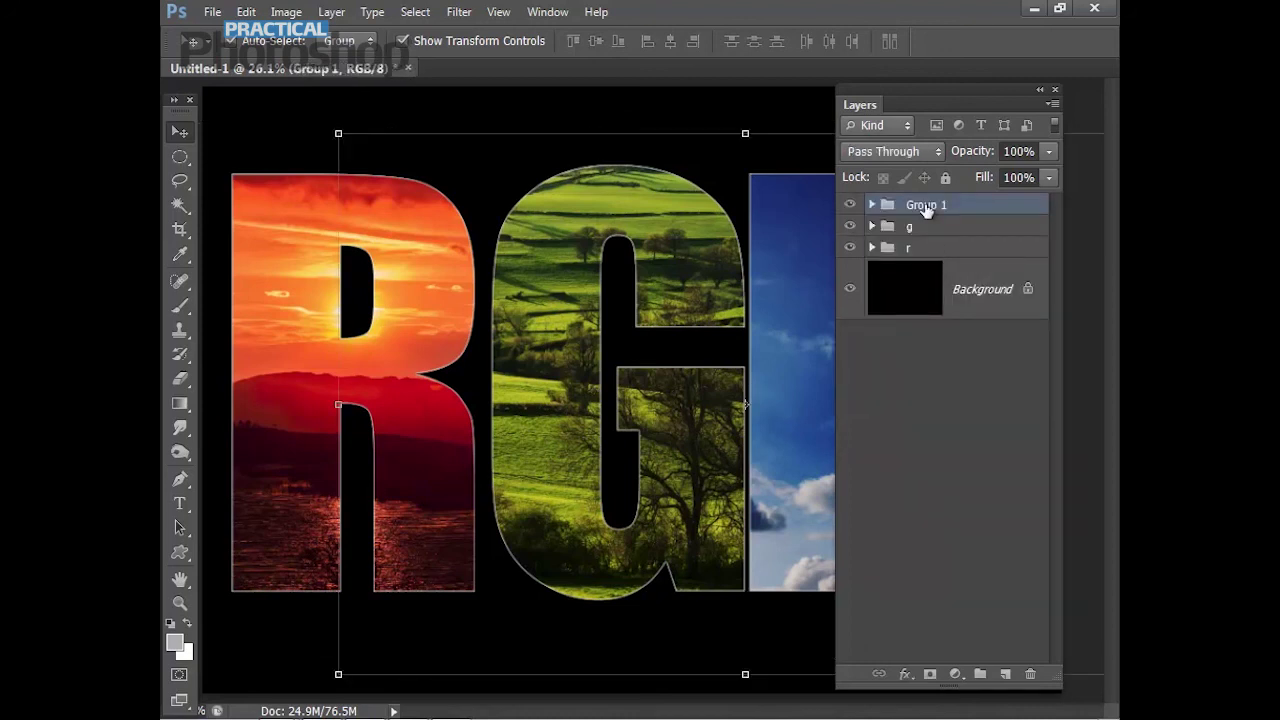
double_click(926, 204)
text(b)
key(Return)
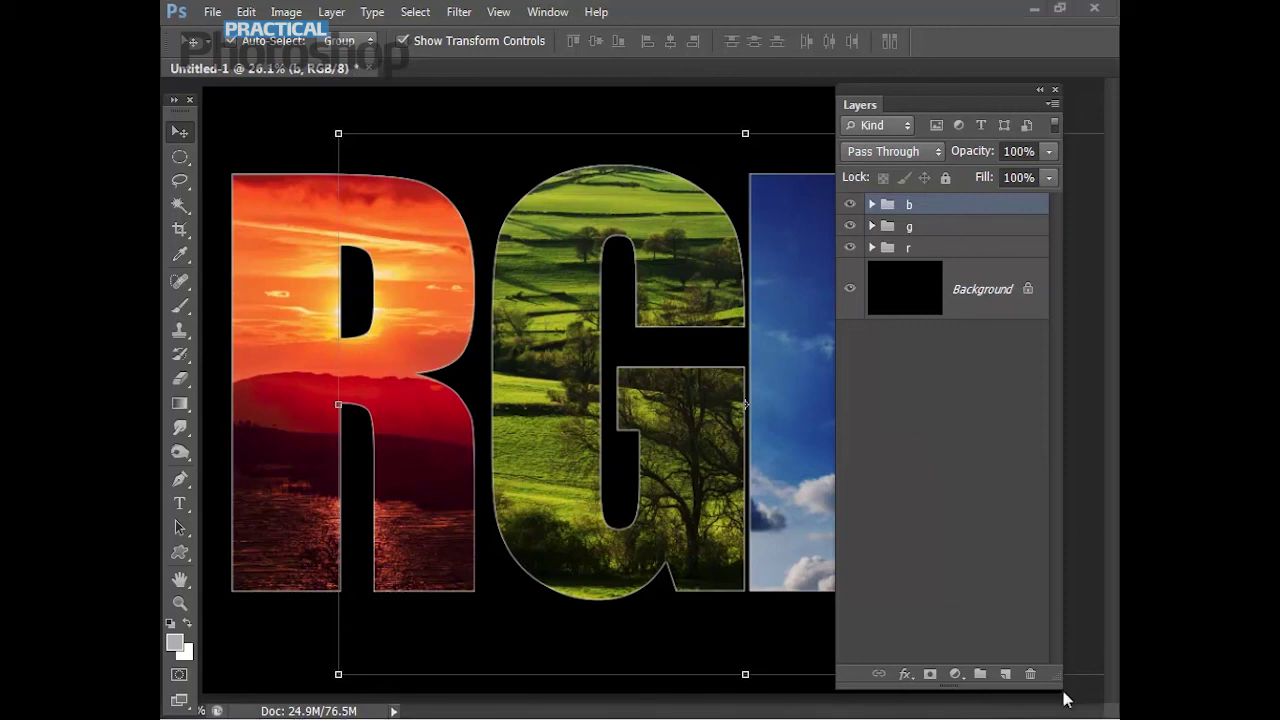
Step: Shift the r group right and the b group left so both overlap the G
drag(1061, 688, 1025, 357)
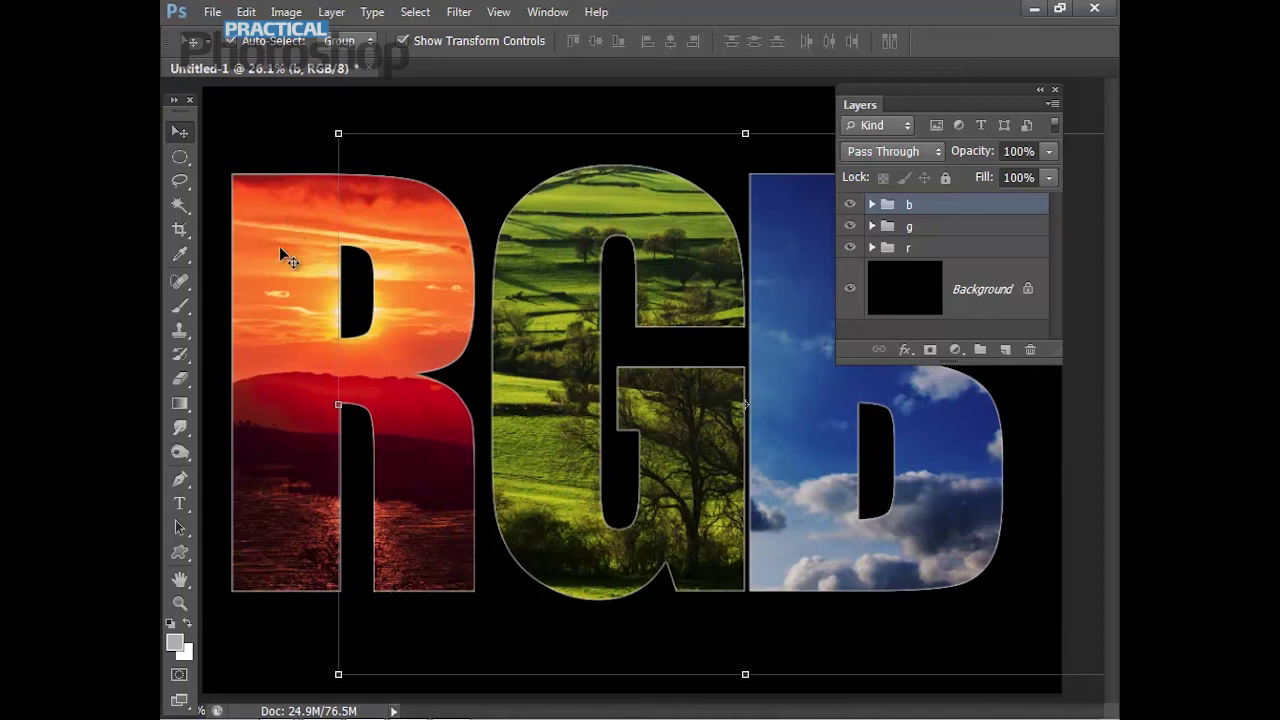
drag(279, 262, 324, 262)
drag(758, 317, 732, 314)
drag(445, 275, 467, 290)
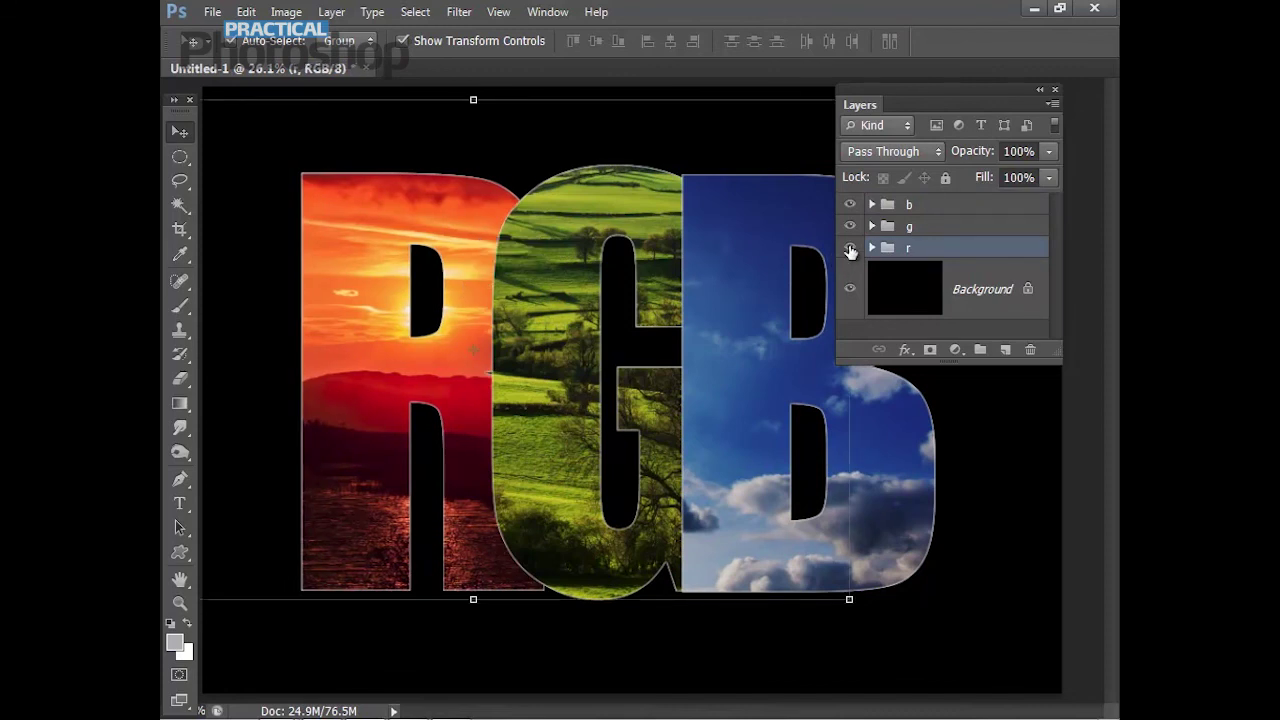
Step: Set the blend mode of groups b and g to Screen, then close the Layers panel
click(936, 213)
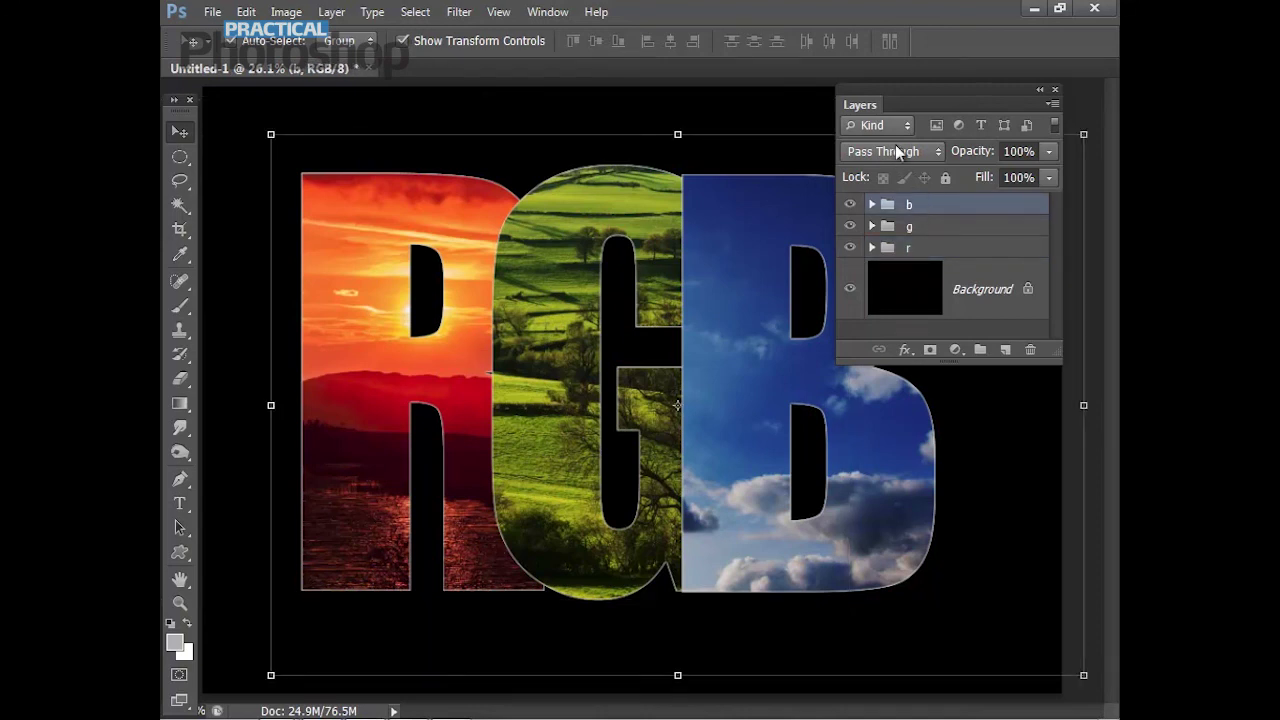
click(933, 151)
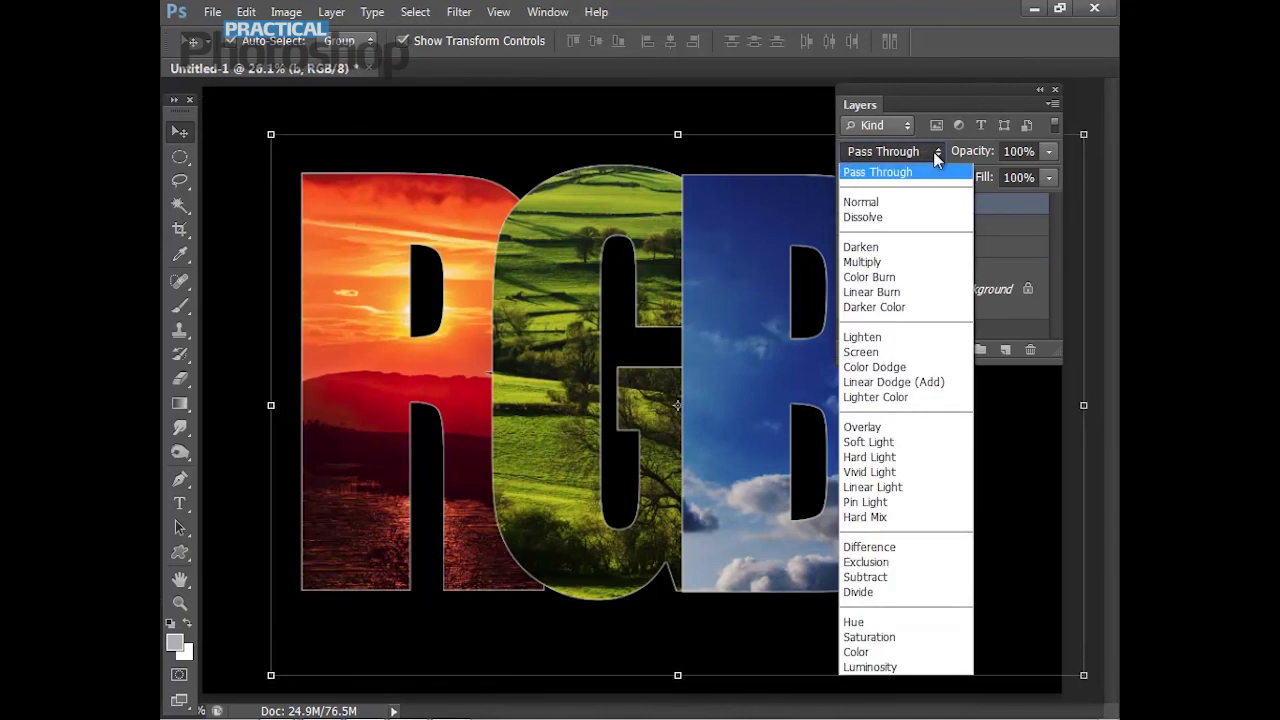
click(869, 352)
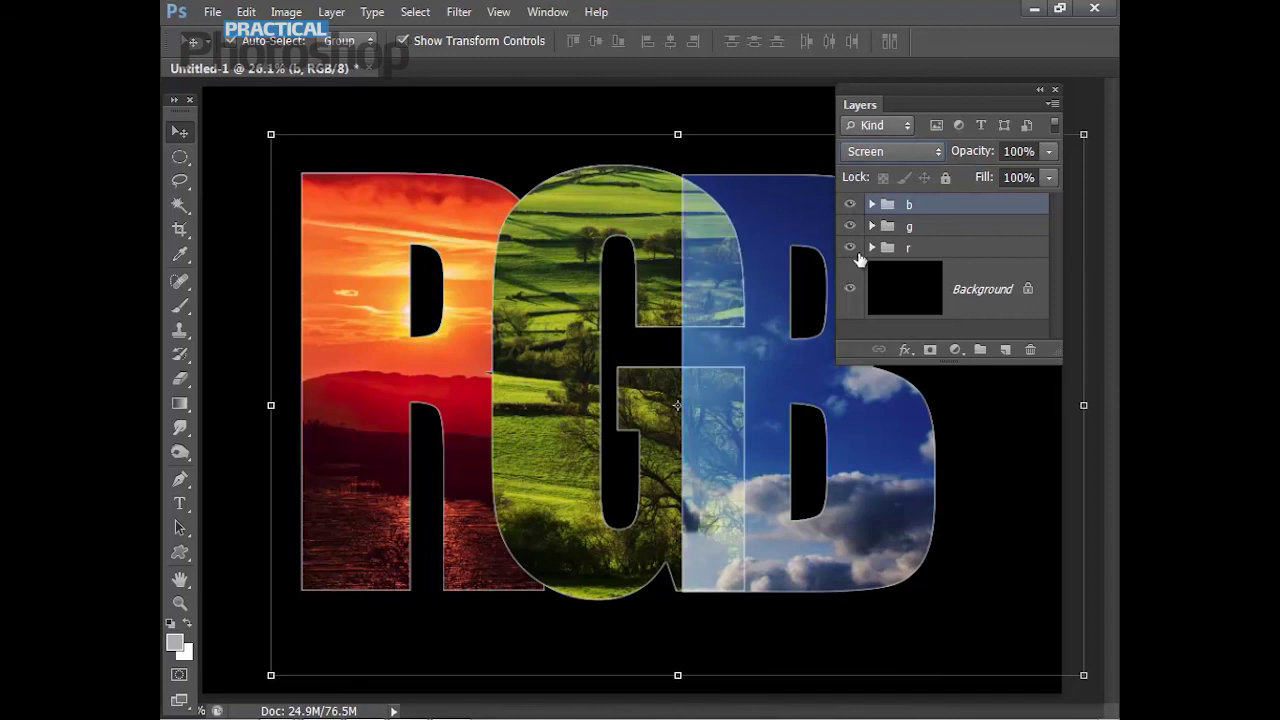
click(933, 228)
click(920, 151)
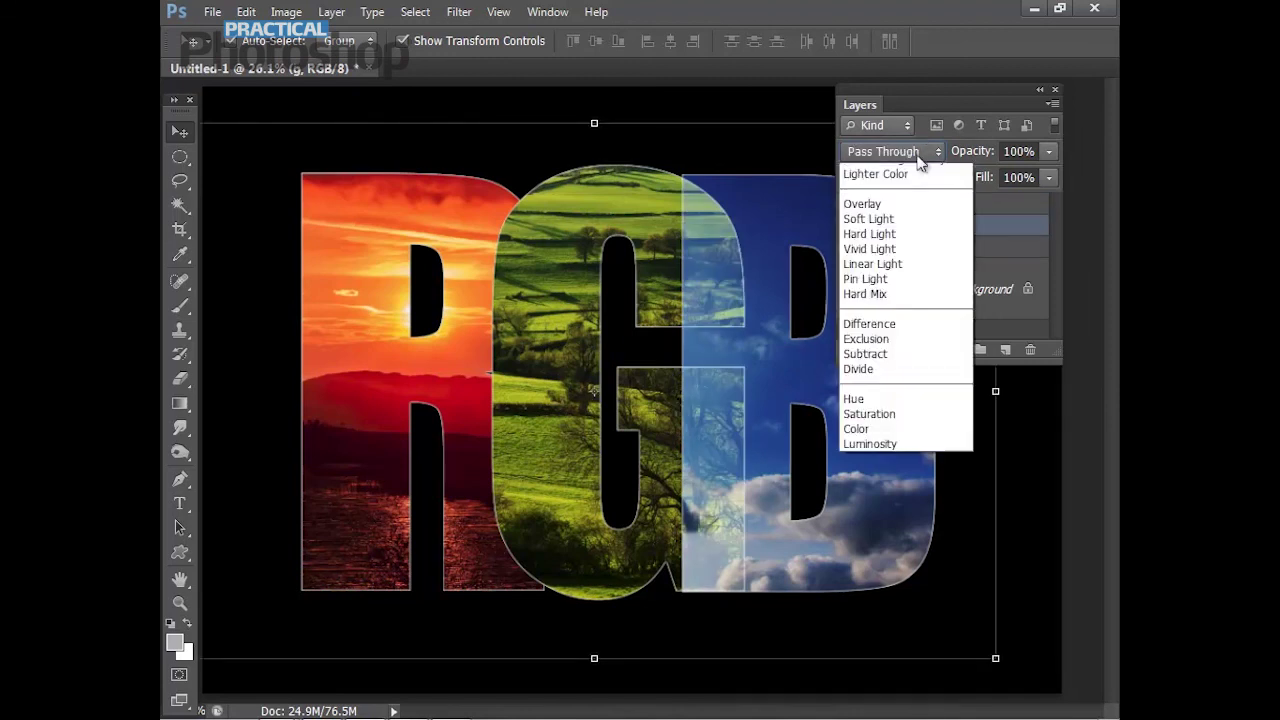
click(869, 356)
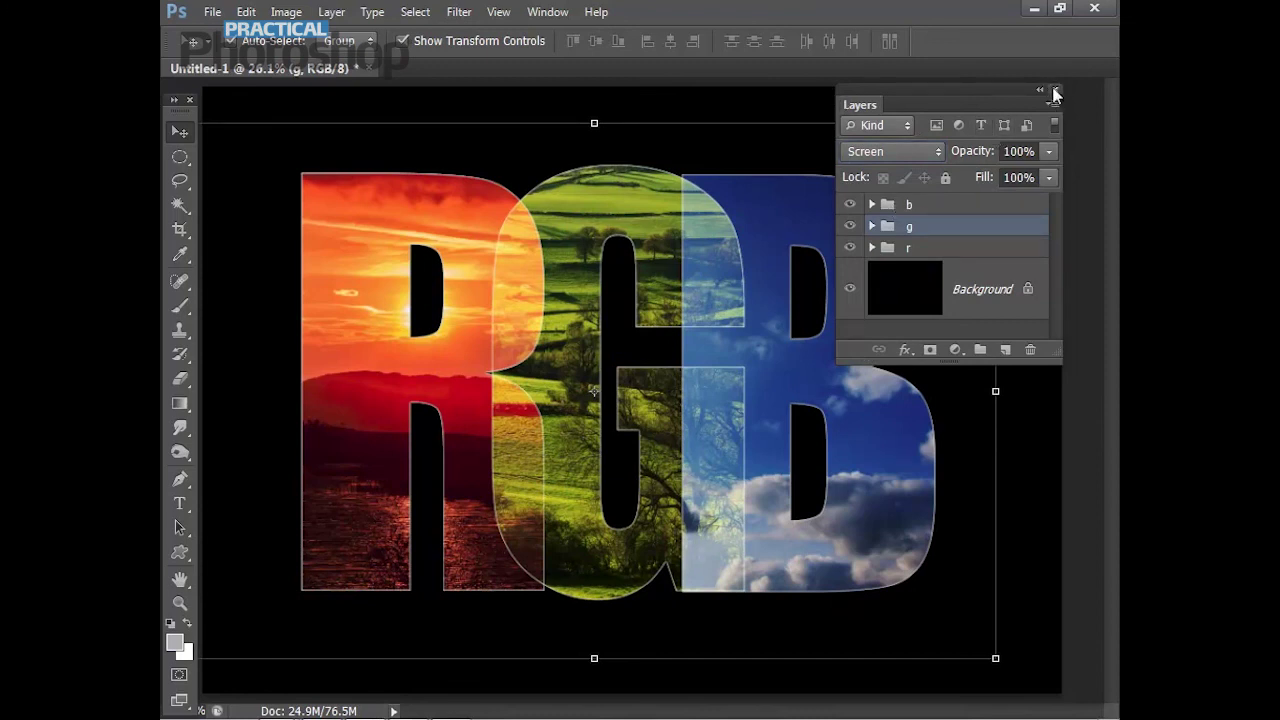
click(1080, 137)
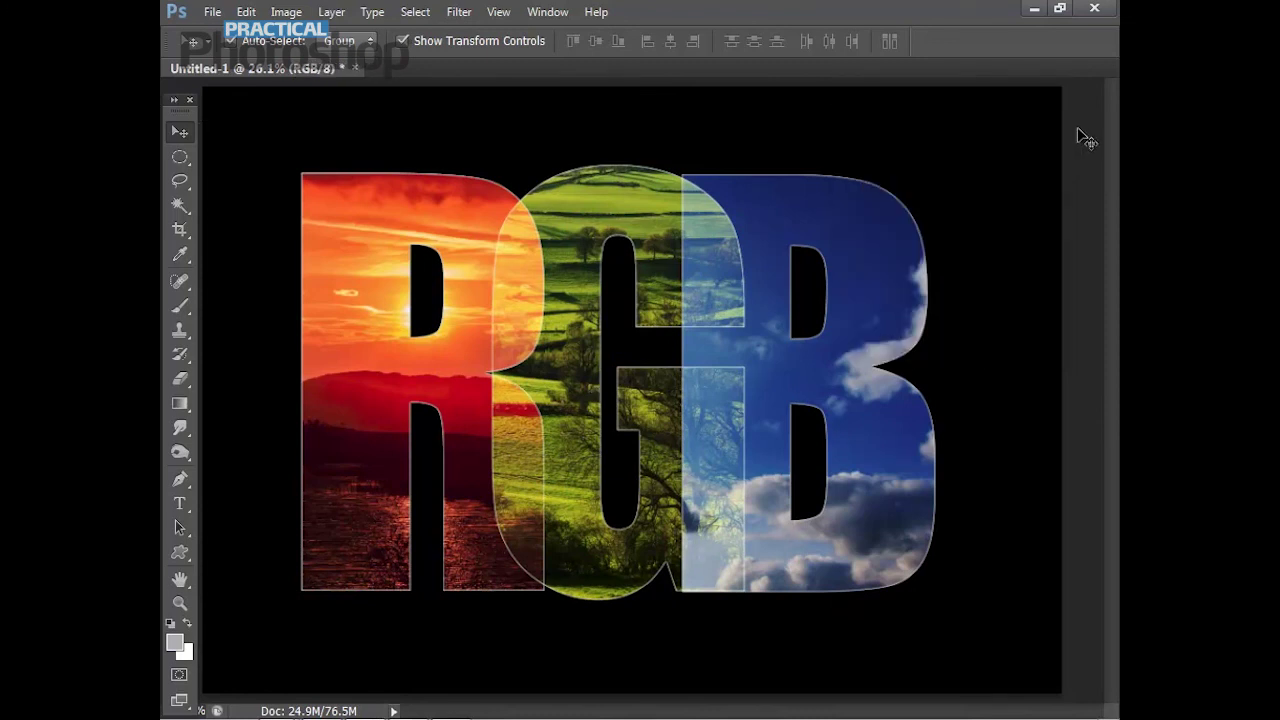